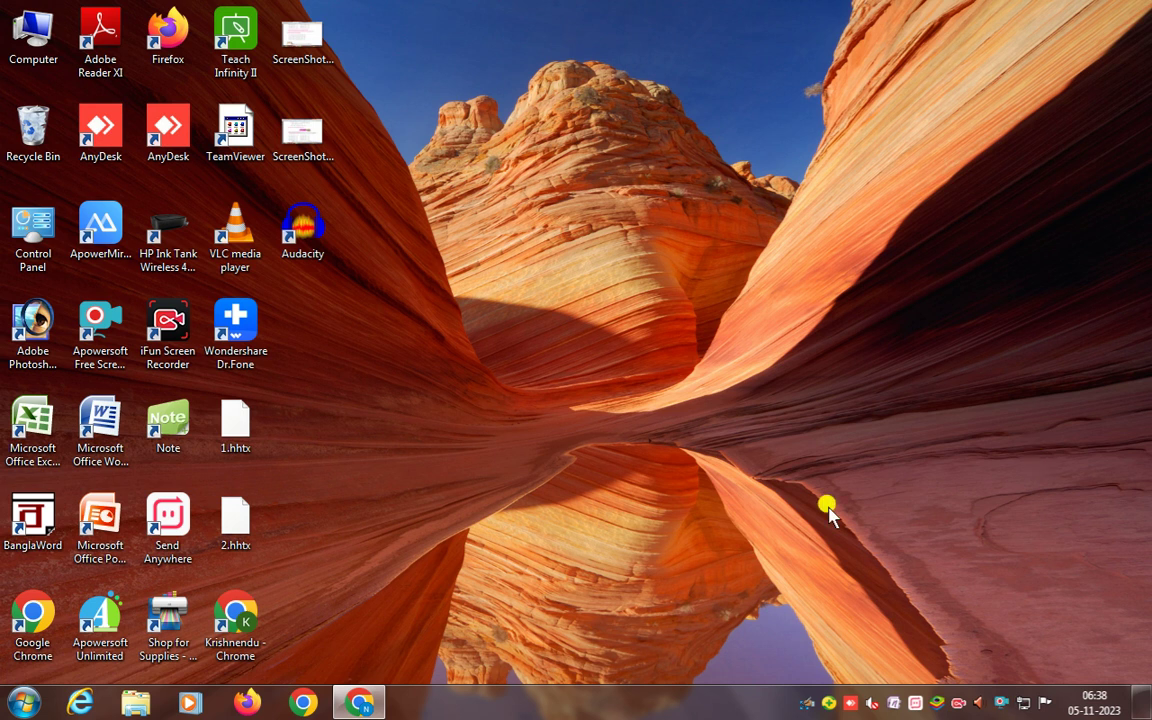
- Switch to Firefox, search Google for "chat gpt" and open the ChatGPT site at chat.openai.com
{"action": "left_click", "coordinate": [239, 707]}
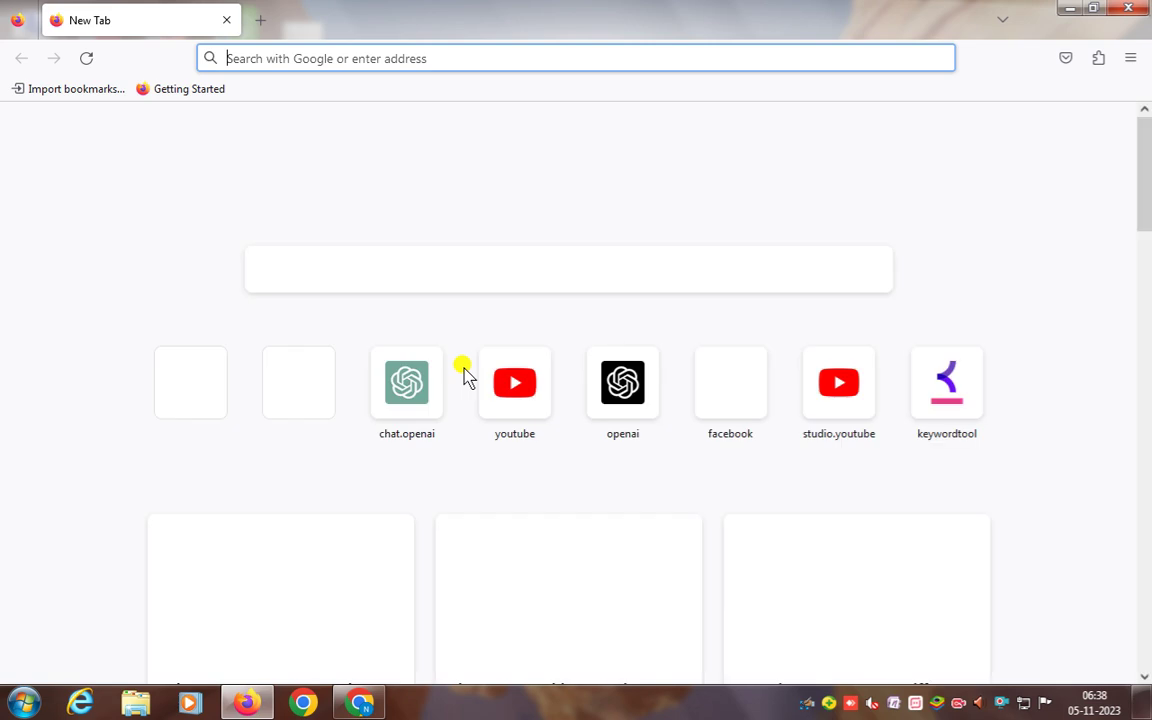
{"action": "left_click", "coordinate": [438, 274]}
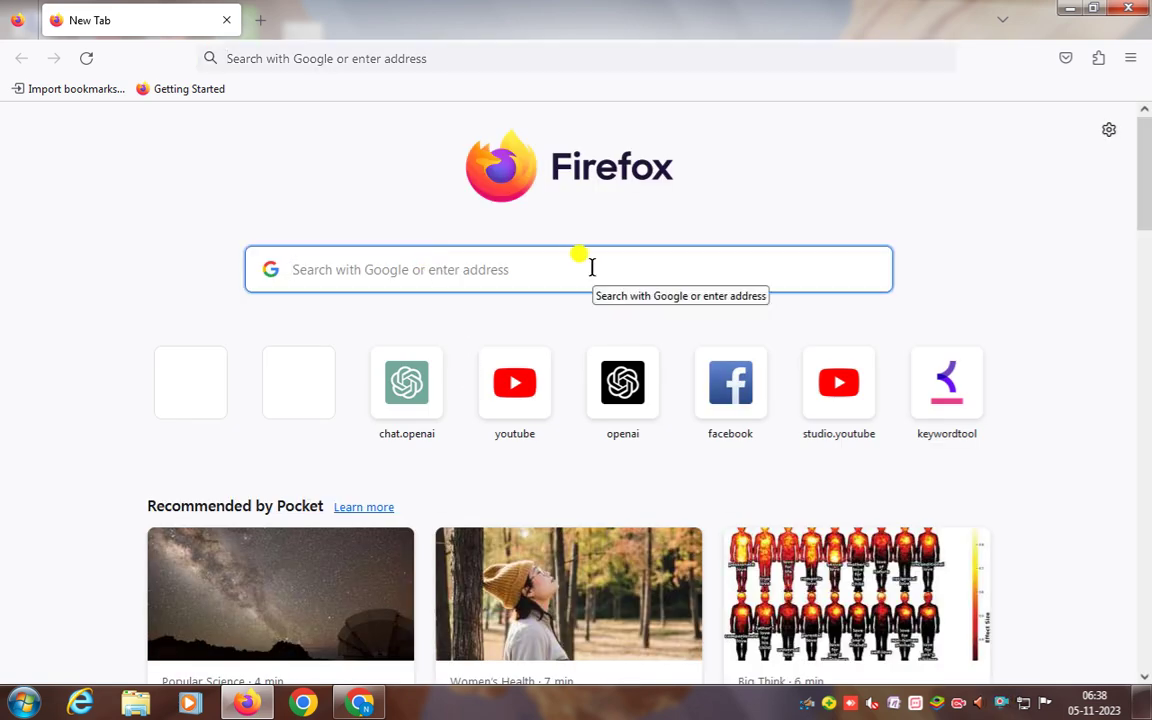
{"action": "type", "text": "c"}
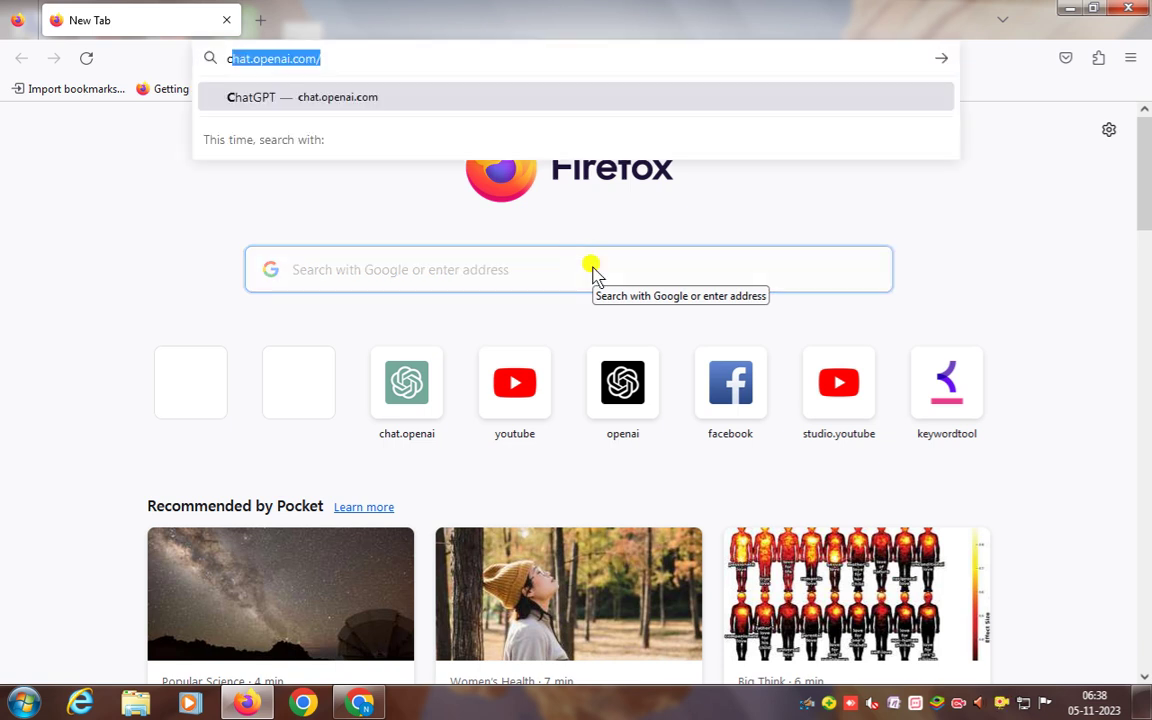
{"action": "type", "text": "hat gpt"}
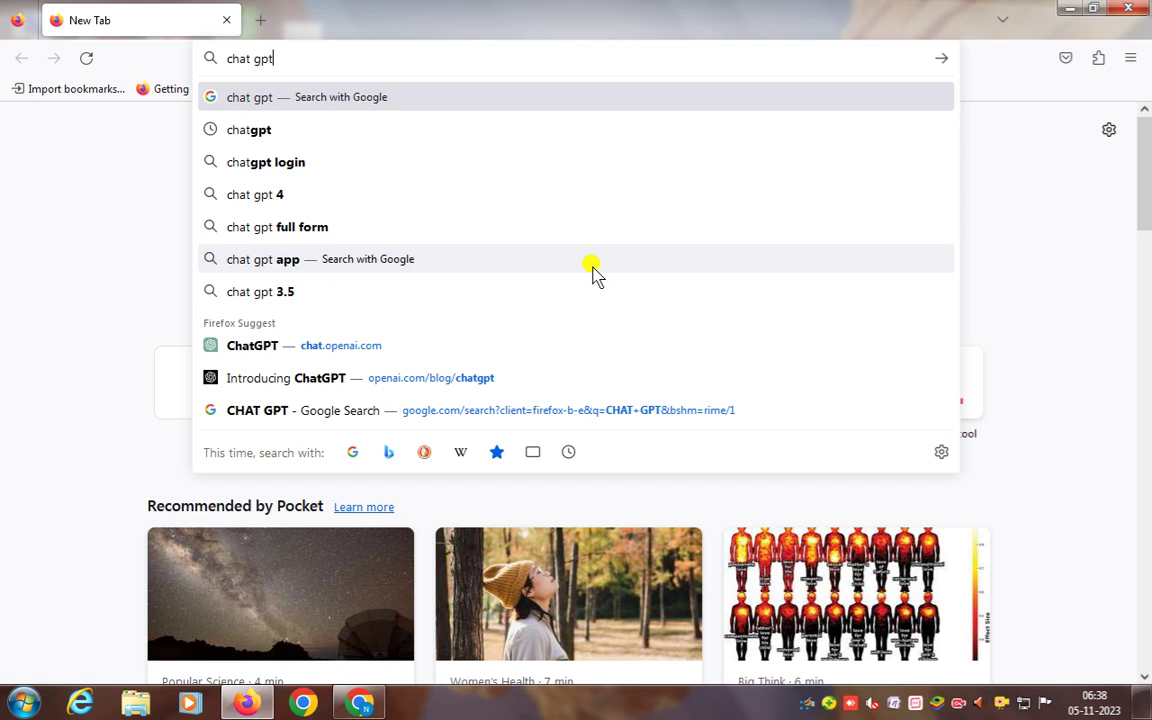
{"action": "key", "text": "Return"}
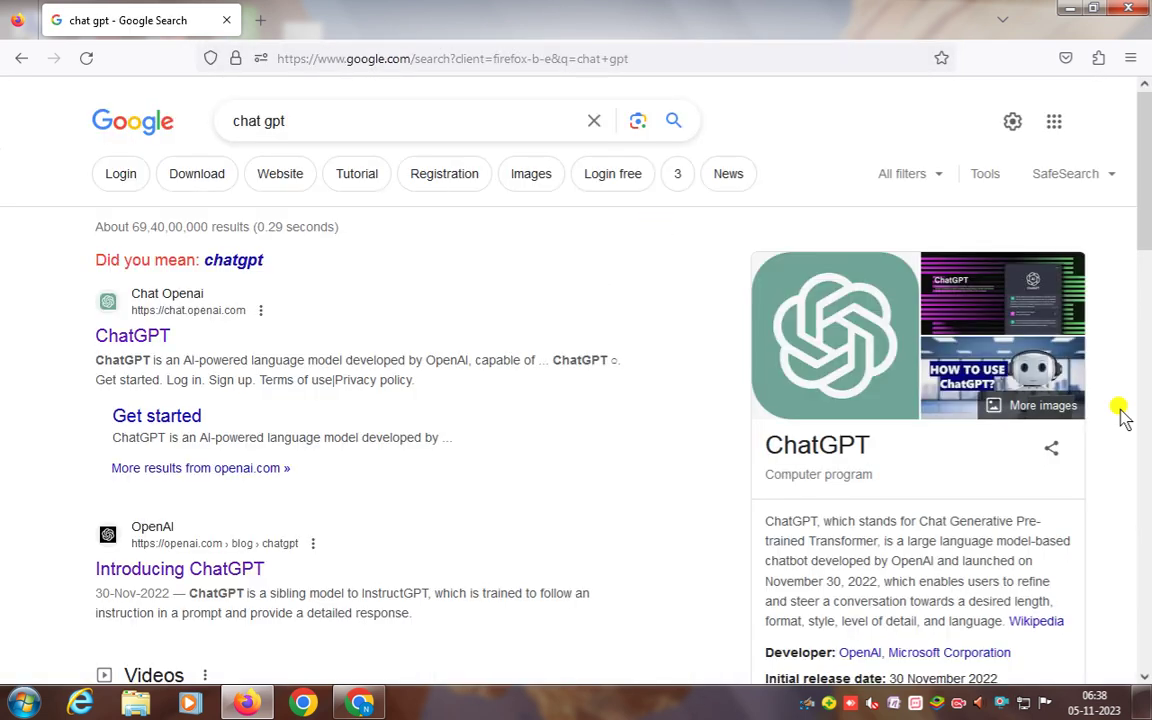
{"action": "left_click", "coordinate": [136, 336]}
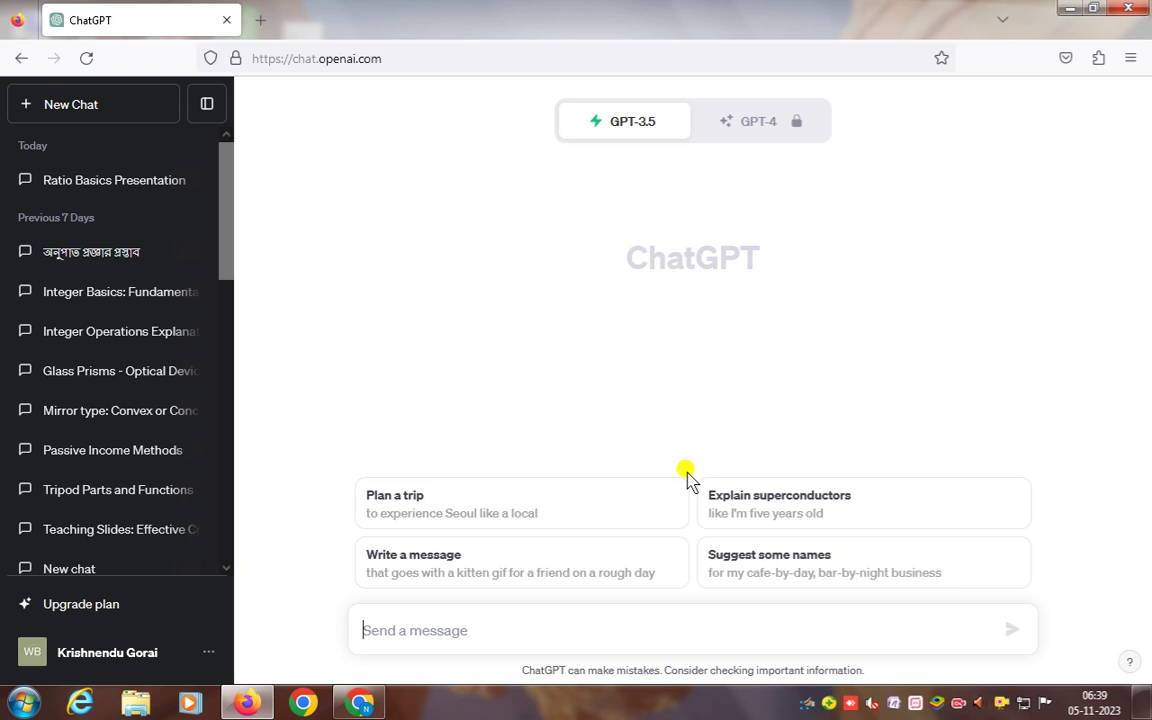
- Send ChatGPT the prompt "please help me to make 10 slides on ratio,no placeholder,use your own knowledge"
{"action": "type", "text": "ple"}
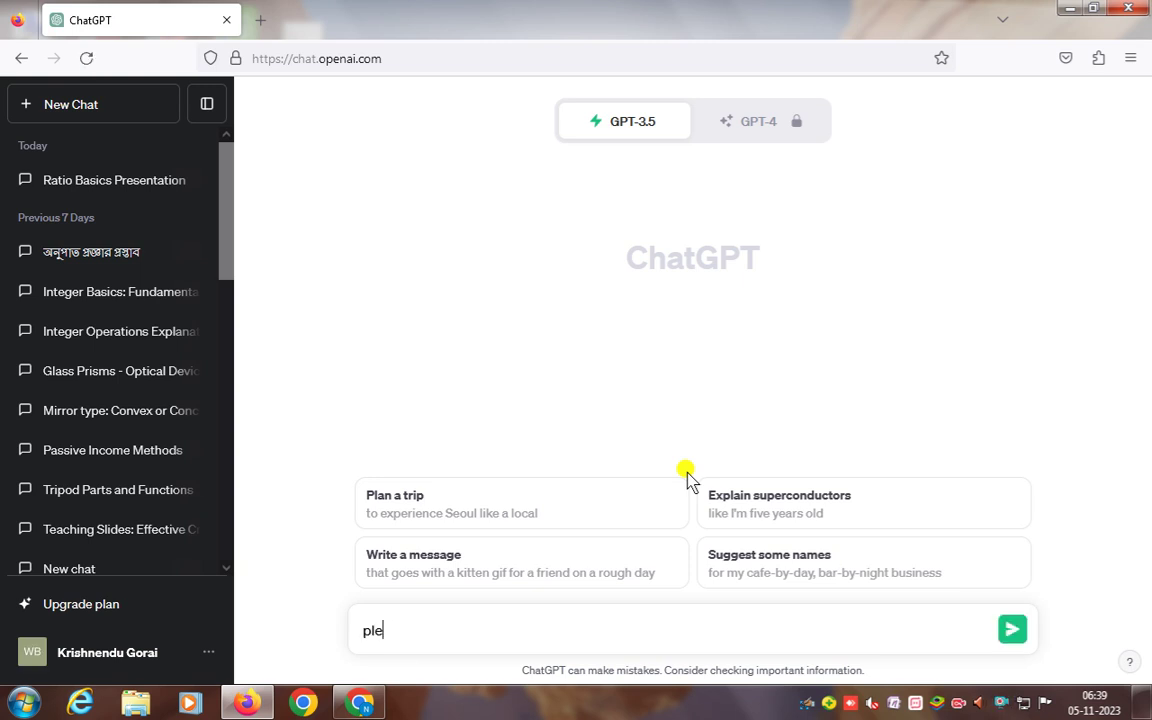
{"action": "type", "text": "ase help me t"}
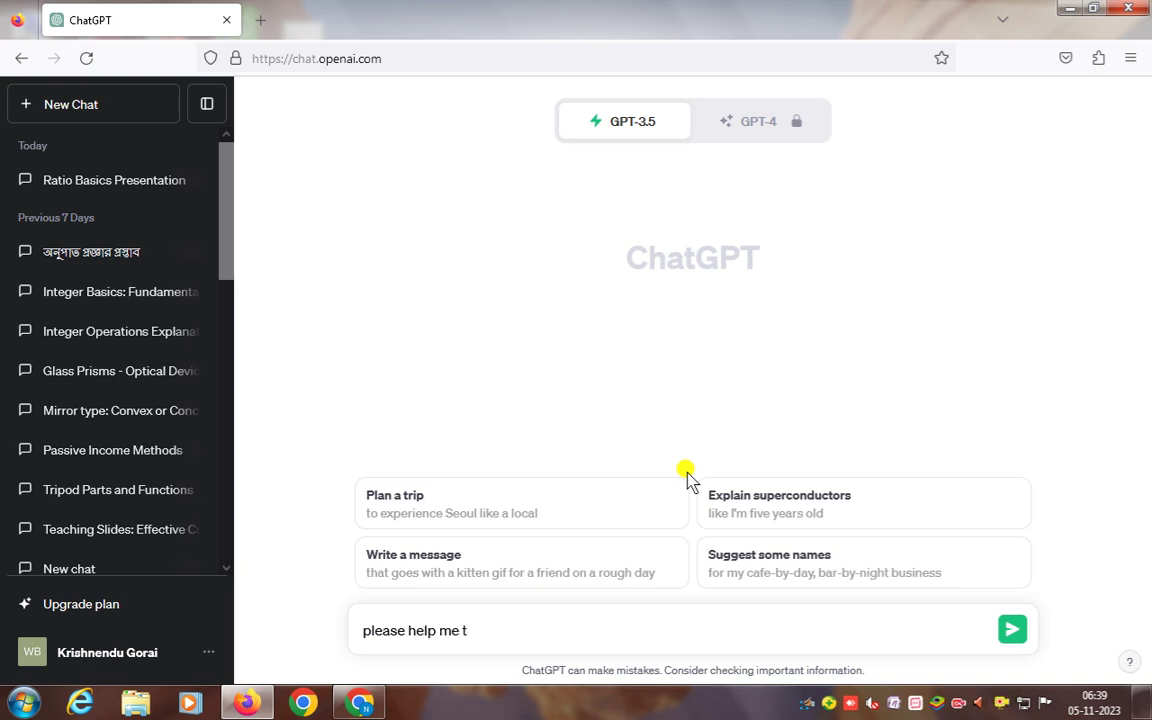
{"action": "type", "text": "o make 10 slides"}
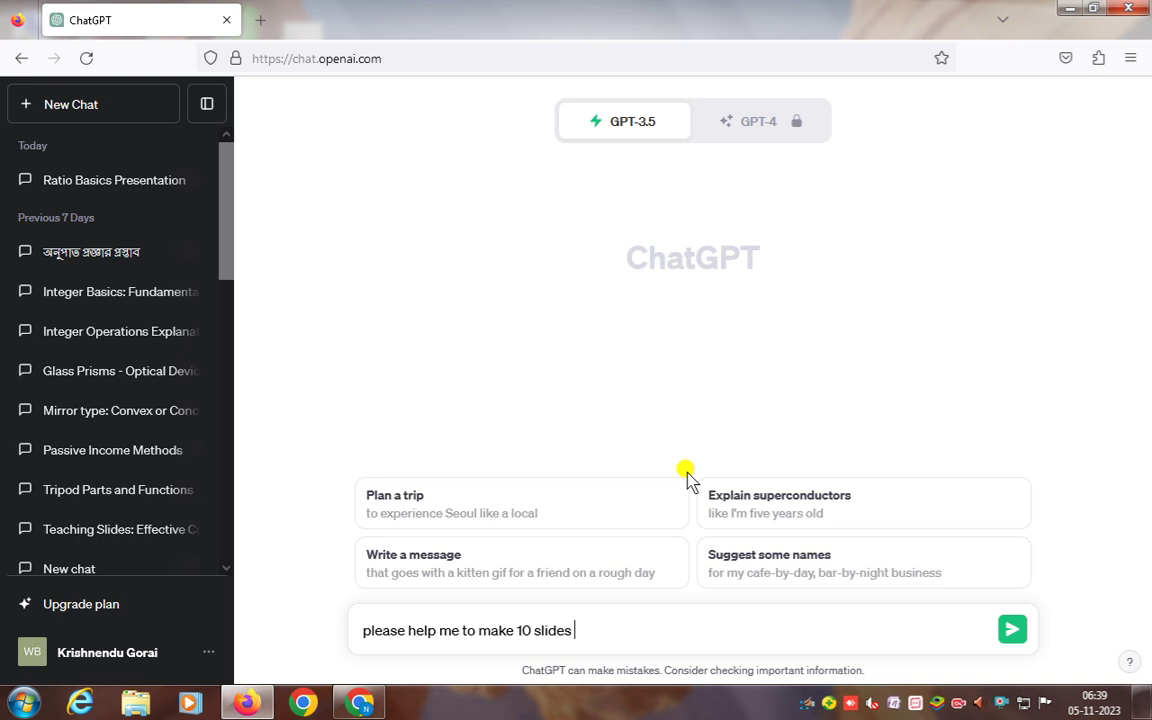
{"action": "type", "text": "on ratio,no pl"}
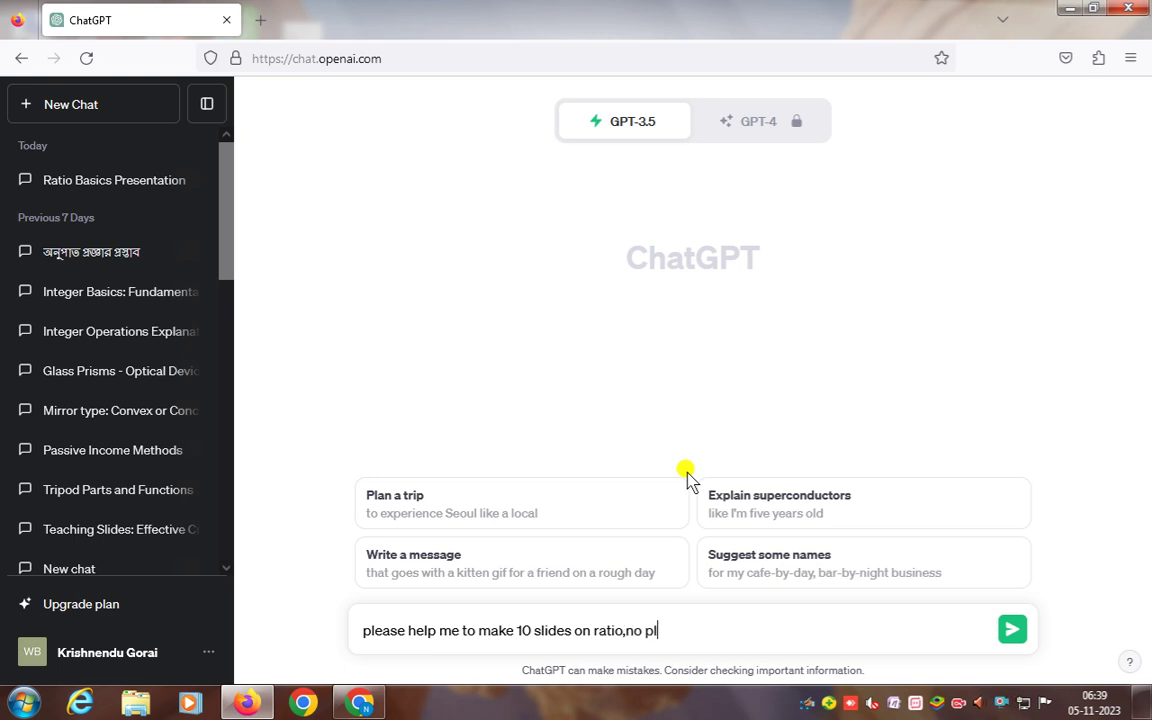
{"action": "type", "text": "ace"}
{"action": "type", "text": "hol"}
{"action": "type", "text": "der"}
{"action": "type", "text": "u"}
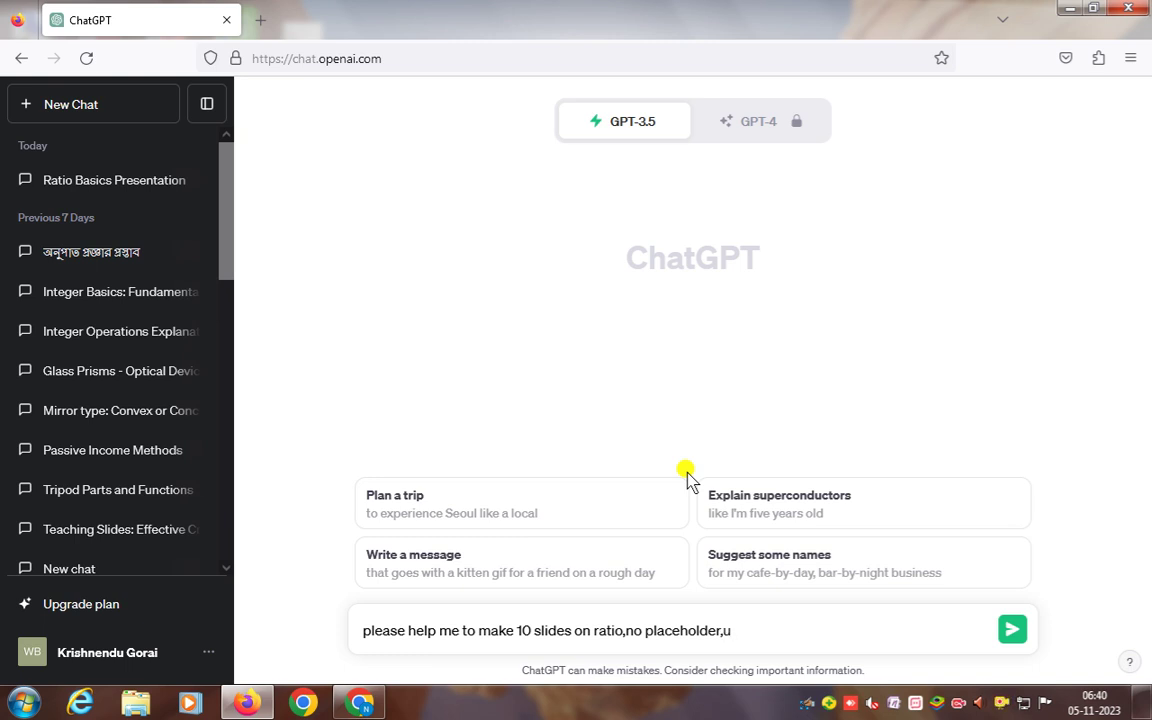
{"action": "type", "text": "se your own kn"}
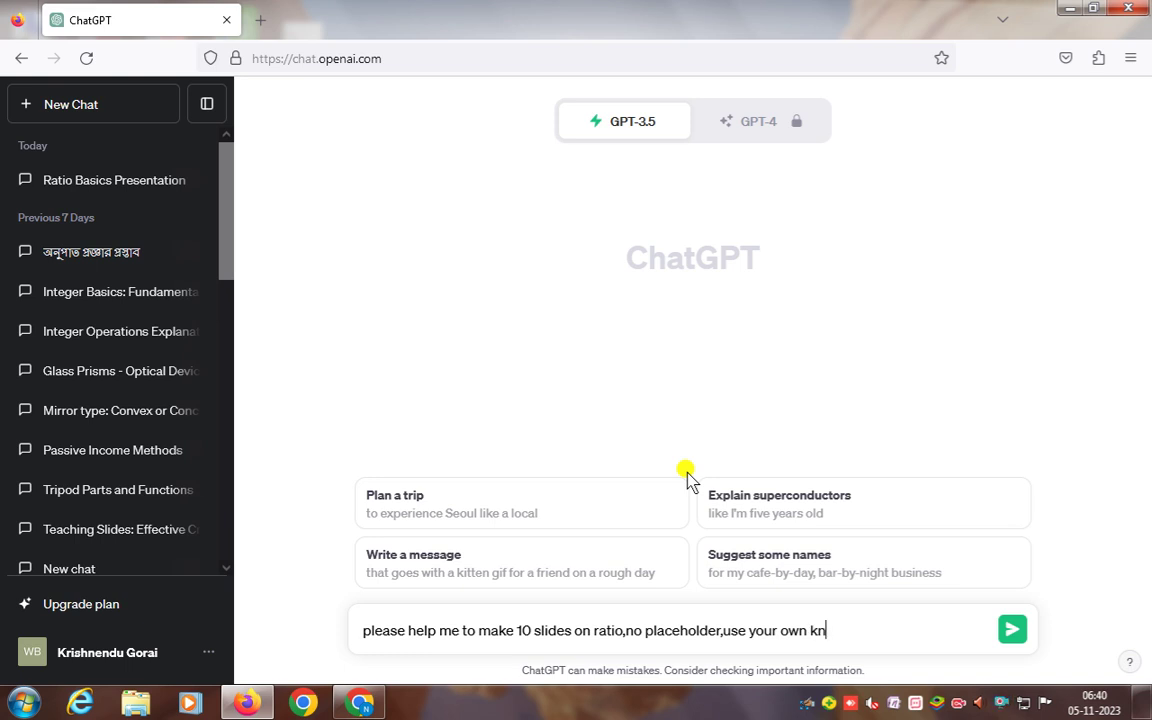
{"action": "type", "text": "owl"}
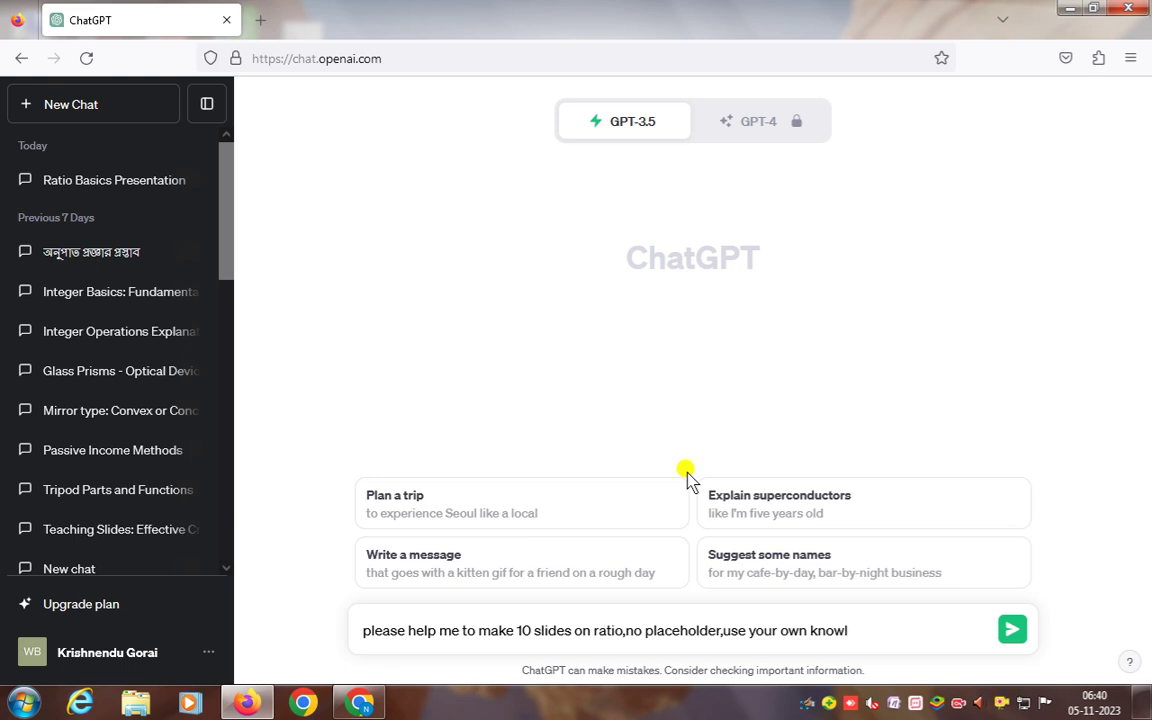
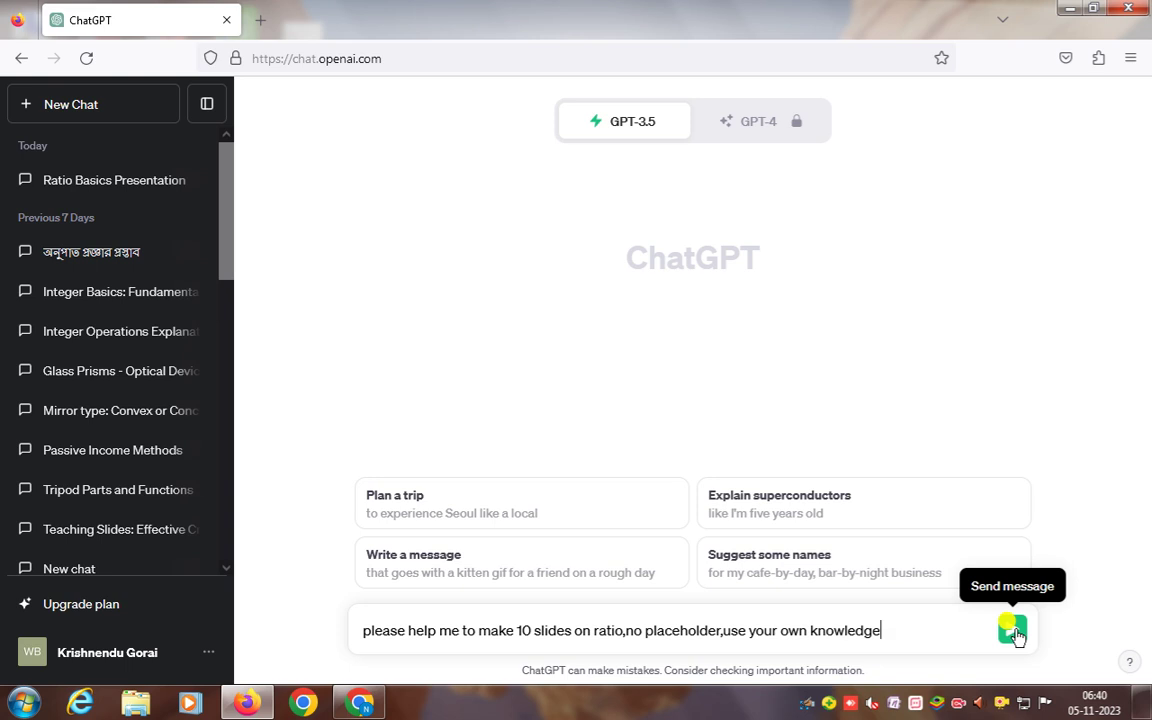
{"action": "left_click", "coordinate": [1012, 630]}
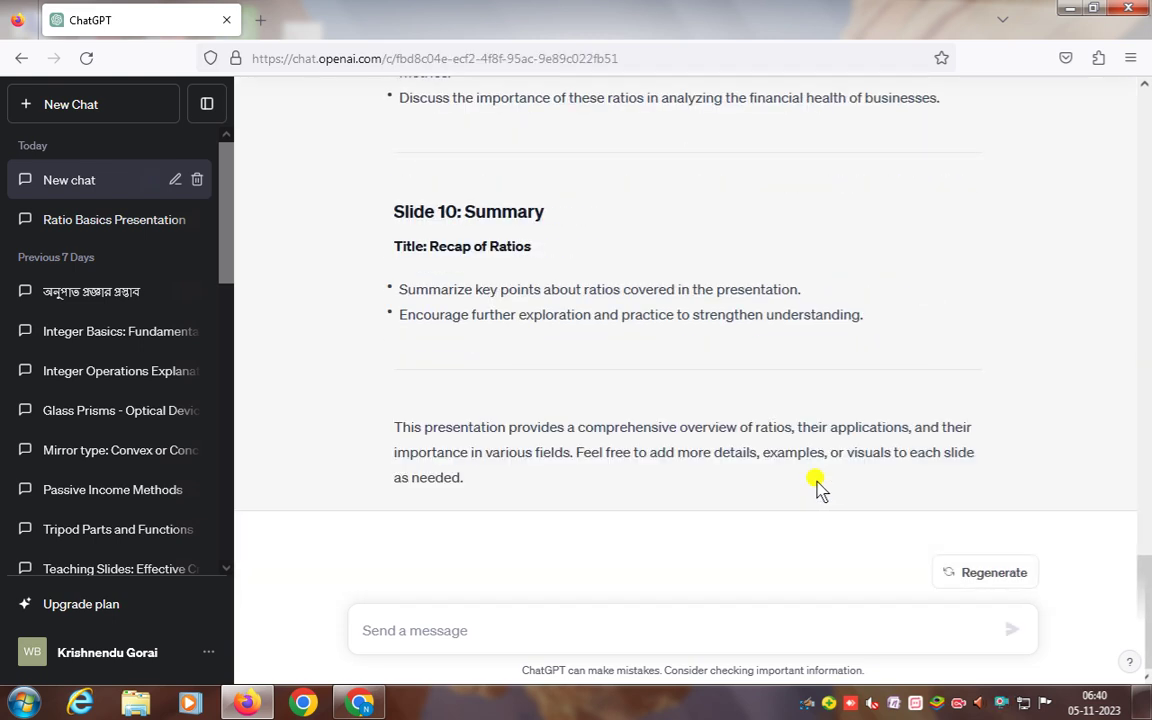
- Review the generated slide outline on ratios from Slide 1 through Slide 10
{"action": "scroll", "coordinate": [817, 488], "scroll_direction": "up", "scroll_amount": 10}
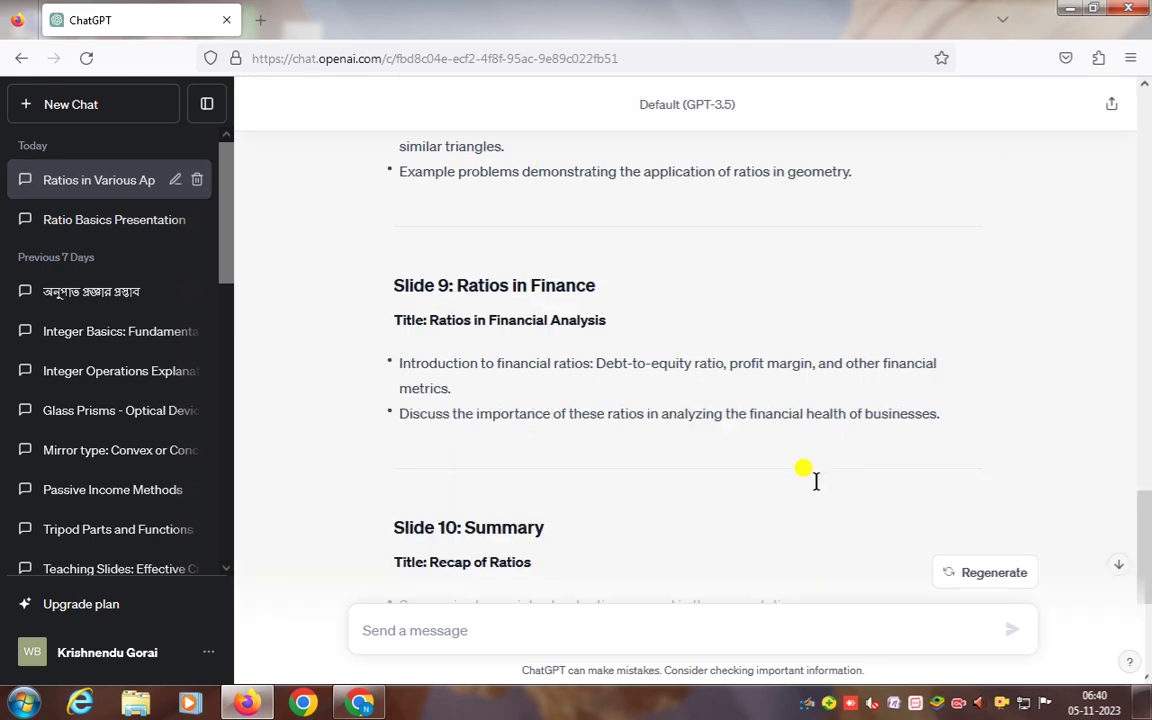
{"action": "scroll", "coordinate": [817, 488], "scroll_direction": "up", "scroll_amount": 10}
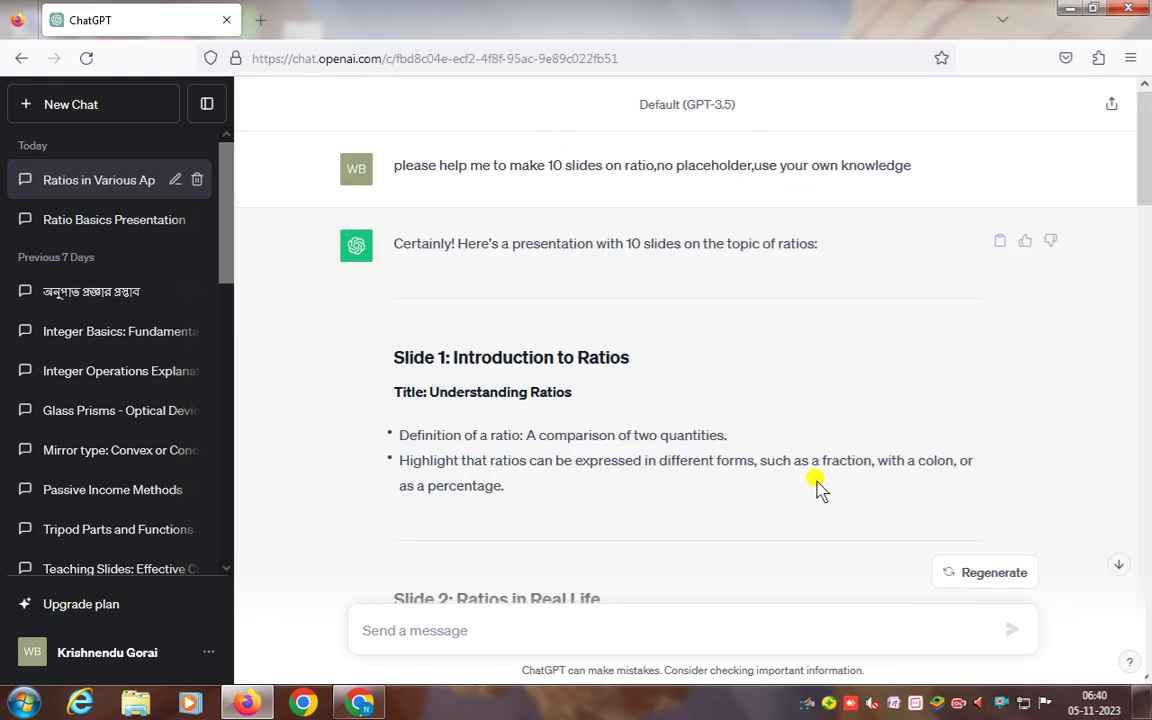
{"action": "scroll", "coordinate": [775, 447], "scroll_direction": "down", "scroll_amount": 3}
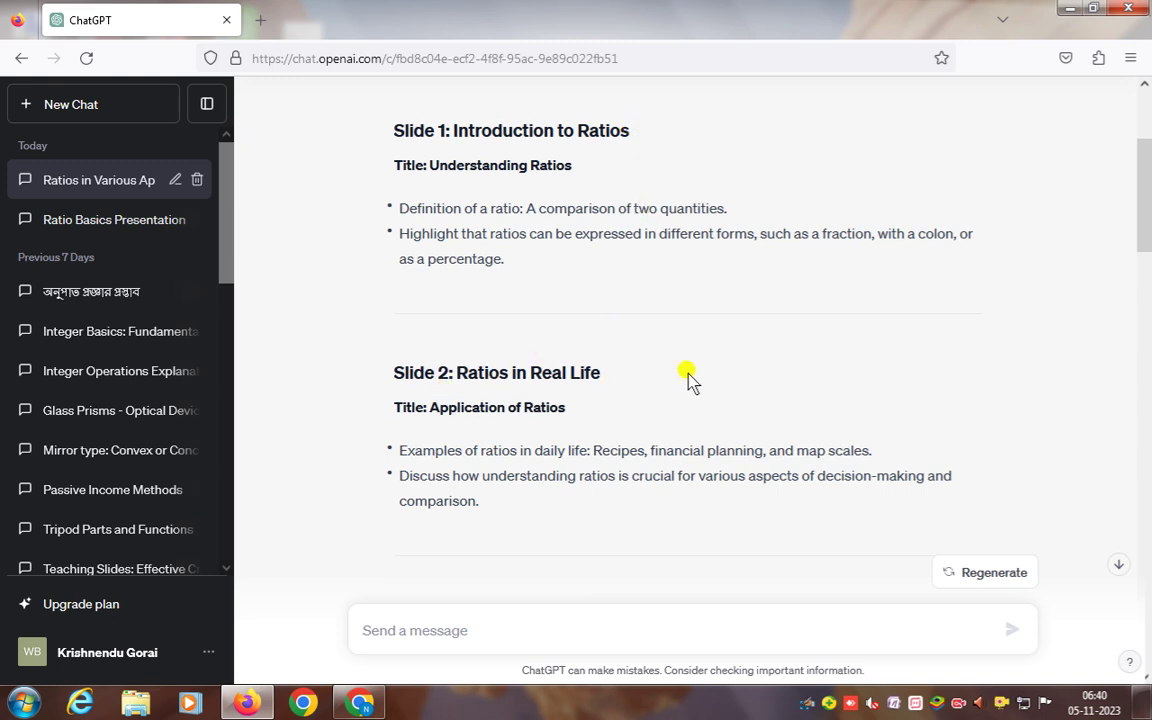
{"action": "scroll", "coordinate": [612, 380], "scroll_direction": "down", "scroll_amount": 3}
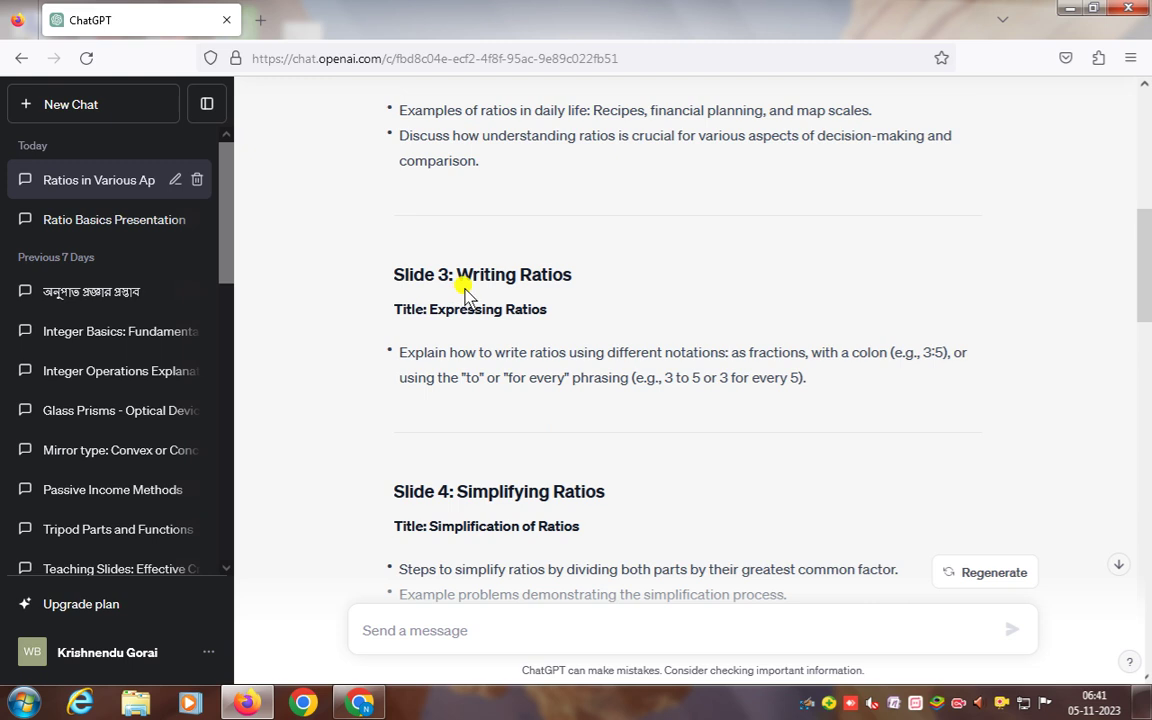
{"action": "scroll", "coordinate": [528, 330], "scroll_direction": "down", "scroll_amount": 2}
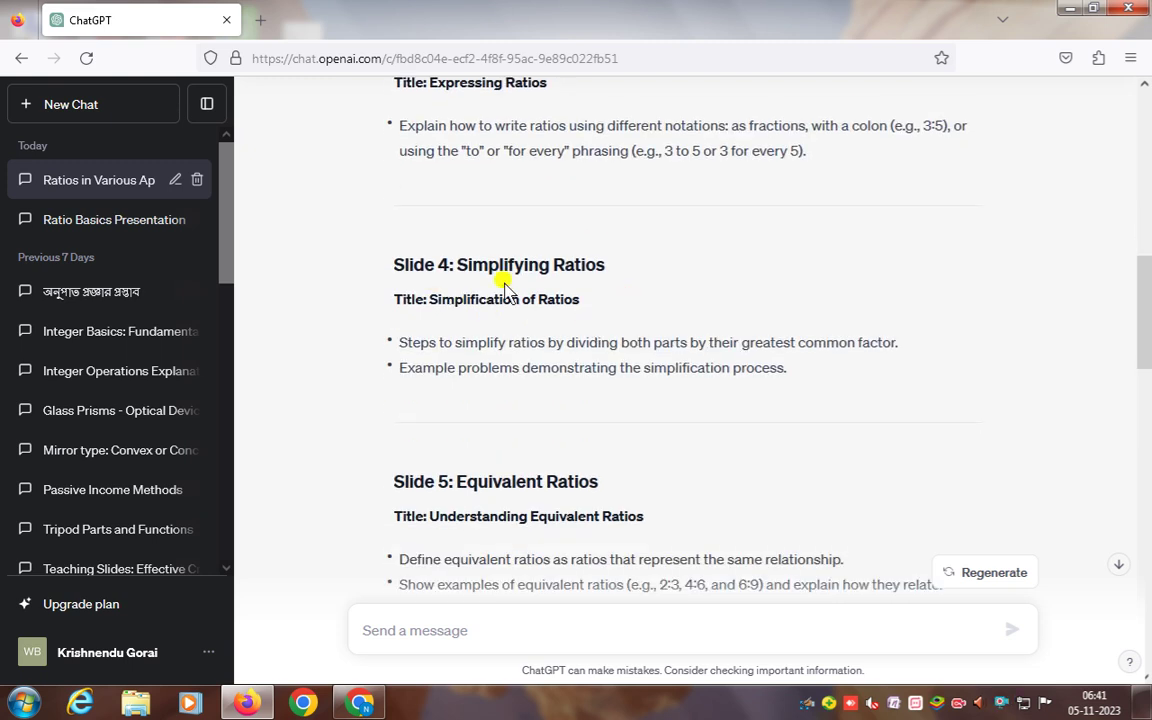
{"action": "scroll", "coordinate": [755, 300], "scroll_direction": "down", "scroll_amount": 2}
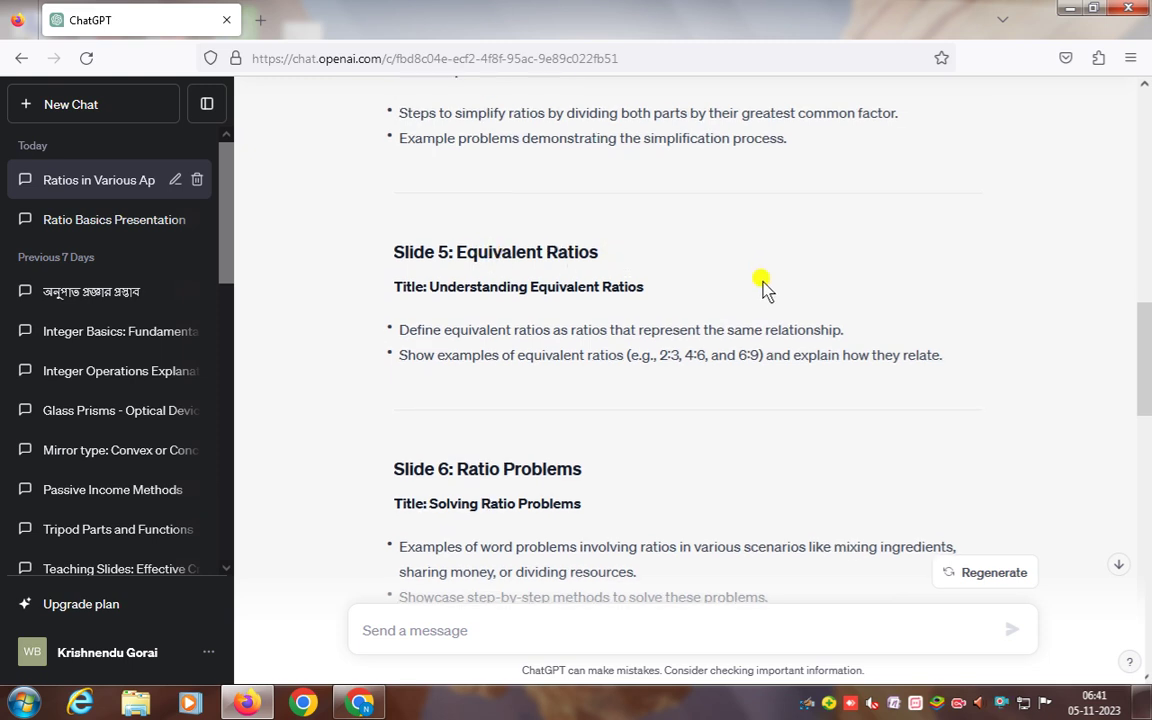
{"action": "scroll", "coordinate": [761, 282], "scroll_direction": "down", "scroll_amount": 2}
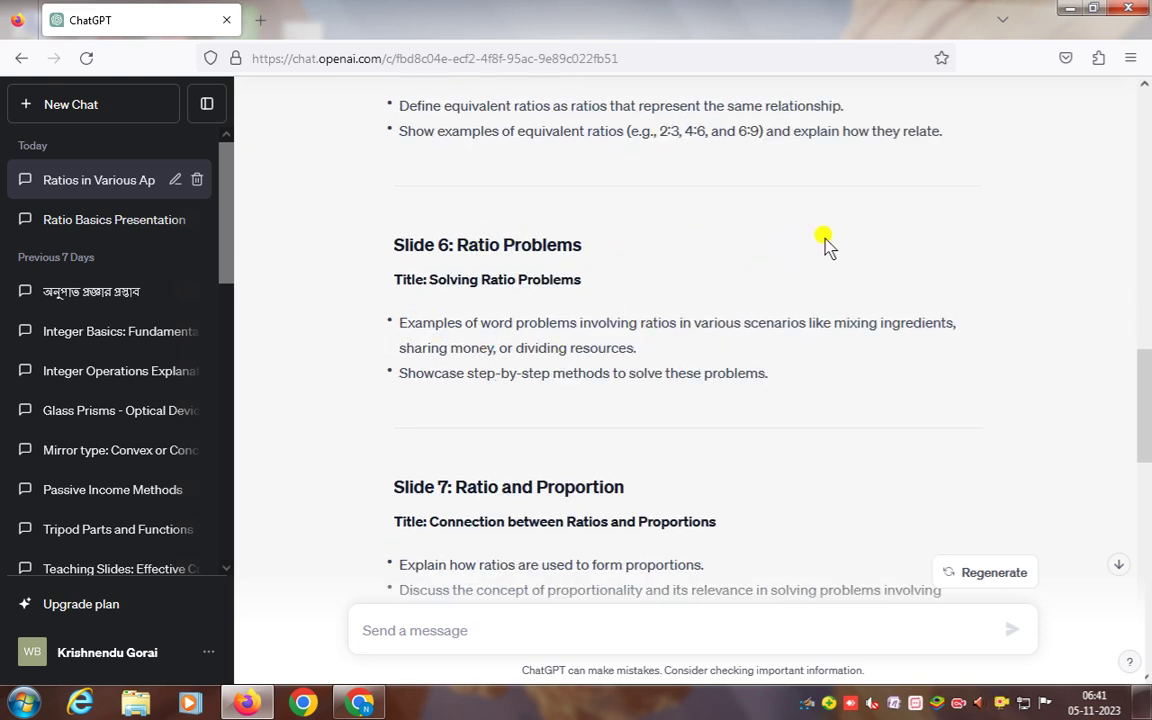
{"action": "scroll", "coordinate": [826, 240], "scroll_direction": "down", "scroll_amount": 2}
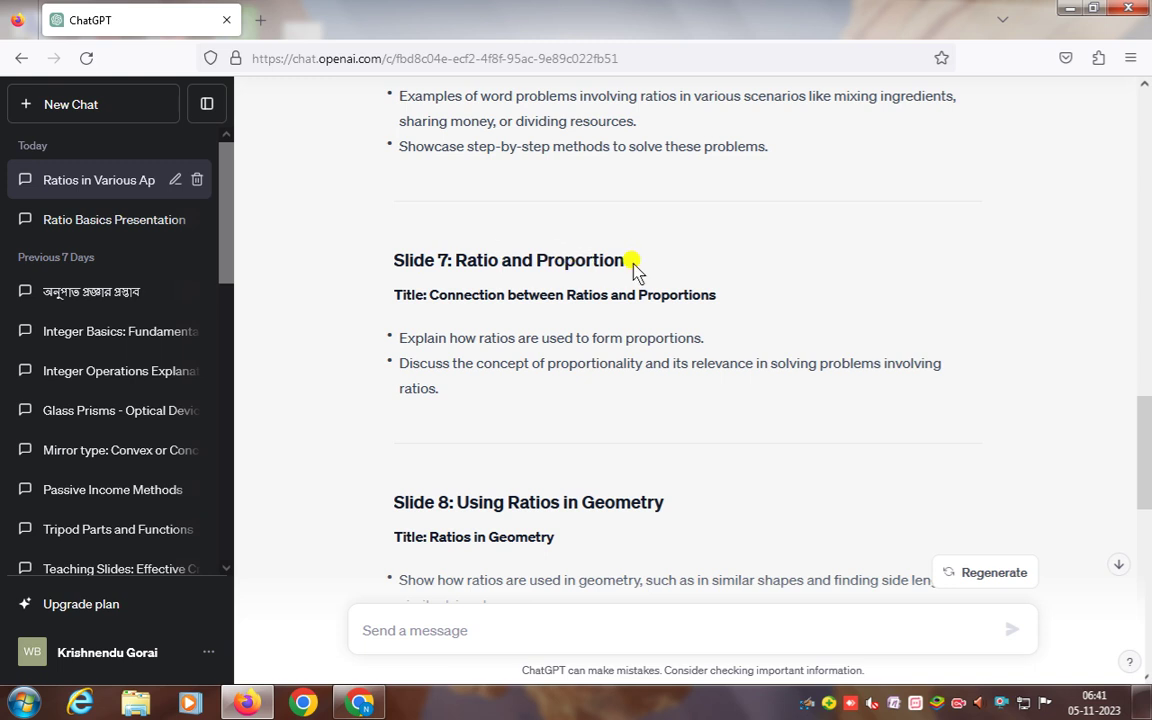
{"action": "scroll", "coordinate": [857, 237], "scroll_direction": "down", "scroll_amount": 2}
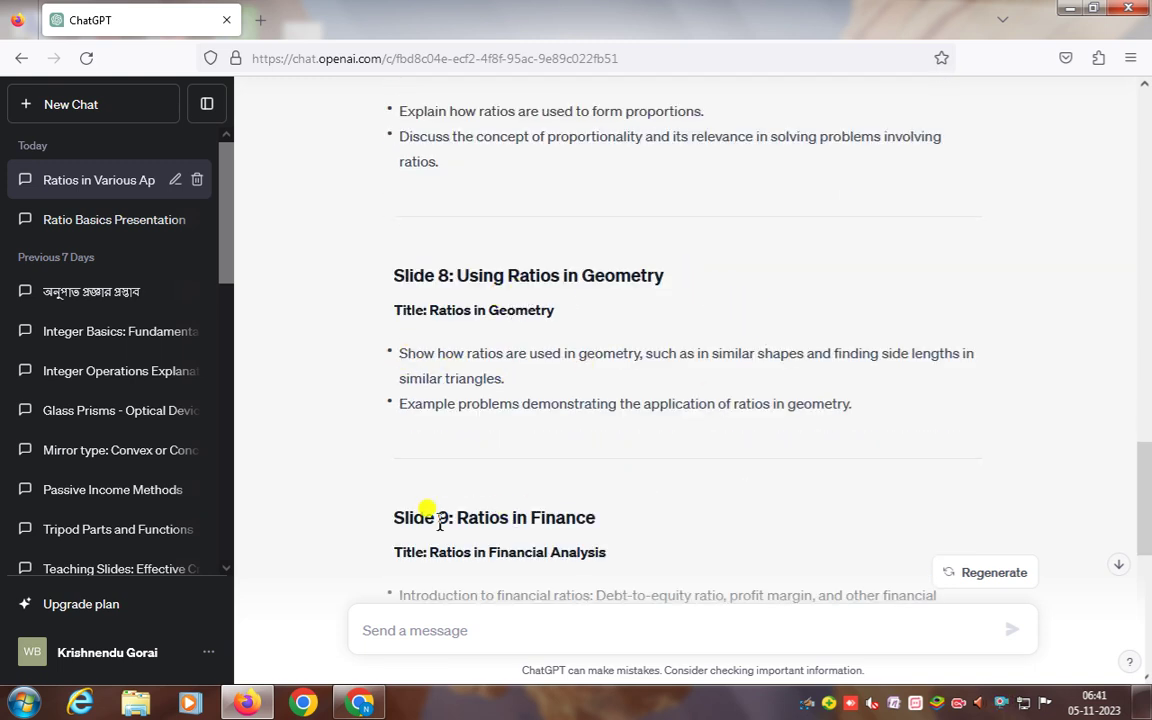
{"action": "scroll", "coordinate": [698, 518], "scroll_direction": "down", "scroll_amount": 5}
{"action": "scroll", "coordinate": [590, 428], "scroll_direction": "up", "scroll_amount": 4}
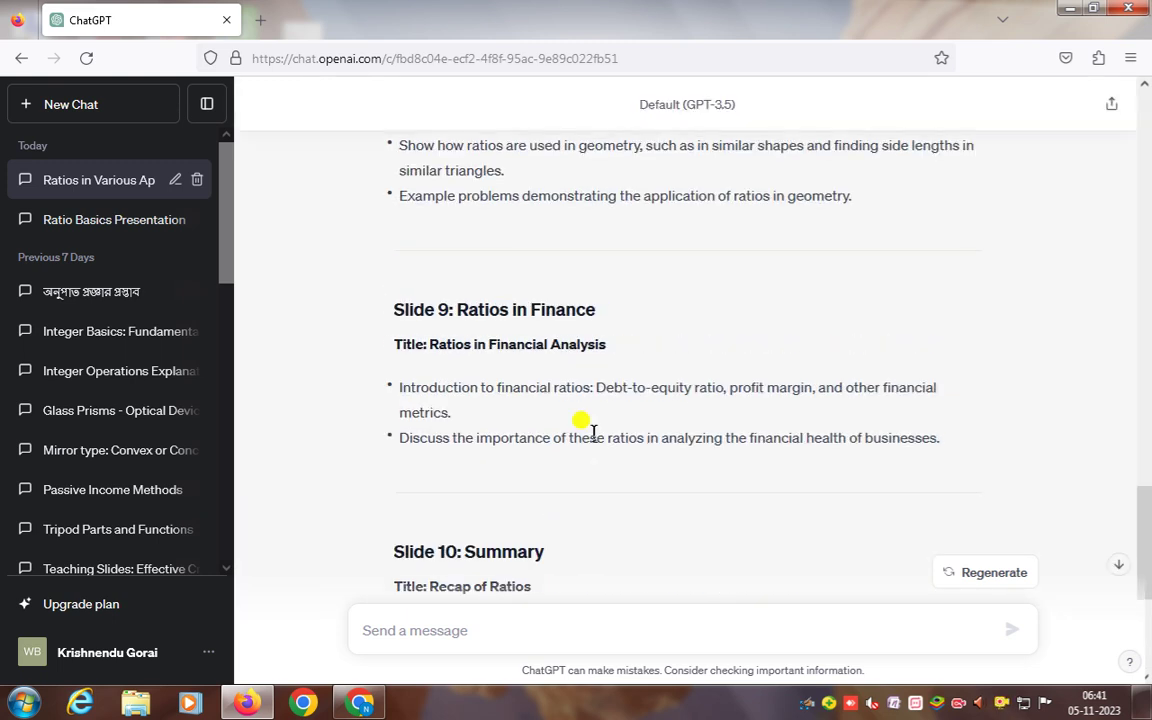
{"action": "scroll", "coordinate": [593, 432], "scroll_direction": "down", "scroll_amount": 2}
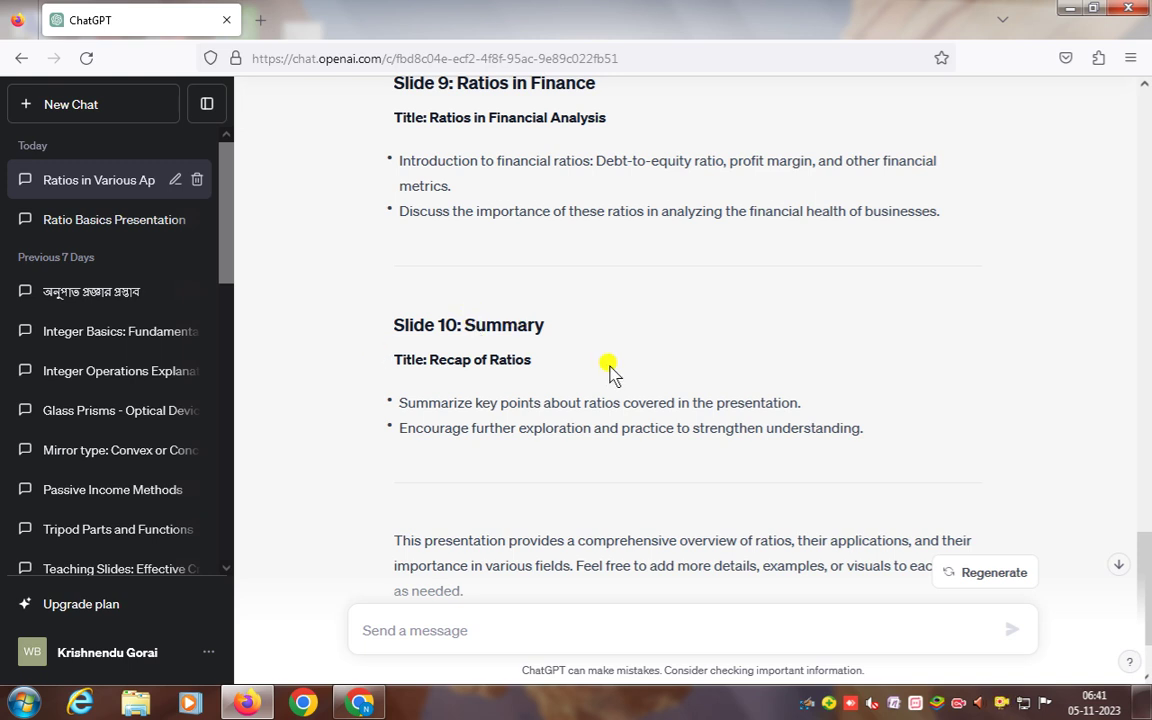
{"action": "scroll", "coordinate": [610, 372], "scroll_direction": "up", "scroll_amount": 8}
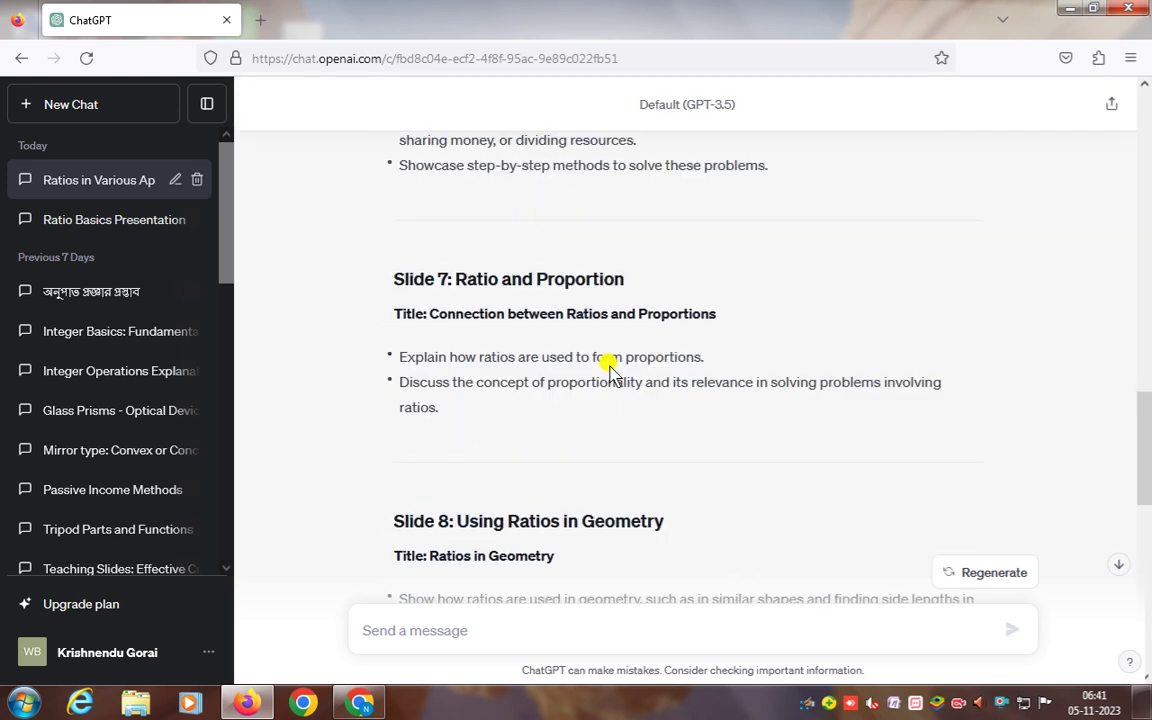
{"action": "scroll", "coordinate": [608, 367], "scroll_direction": "up", "scroll_amount": 10}
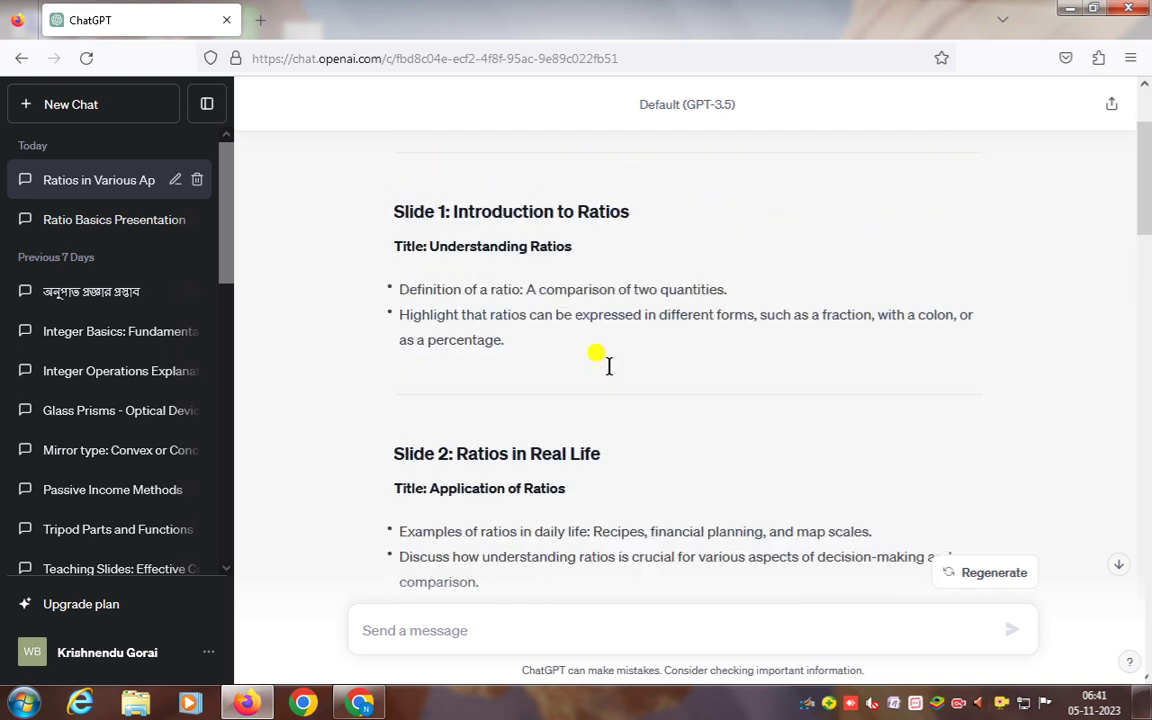
{"action": "scroll", "coordinate": [600, 362], "scroll_direction": "up", "scroll_amount": 1}
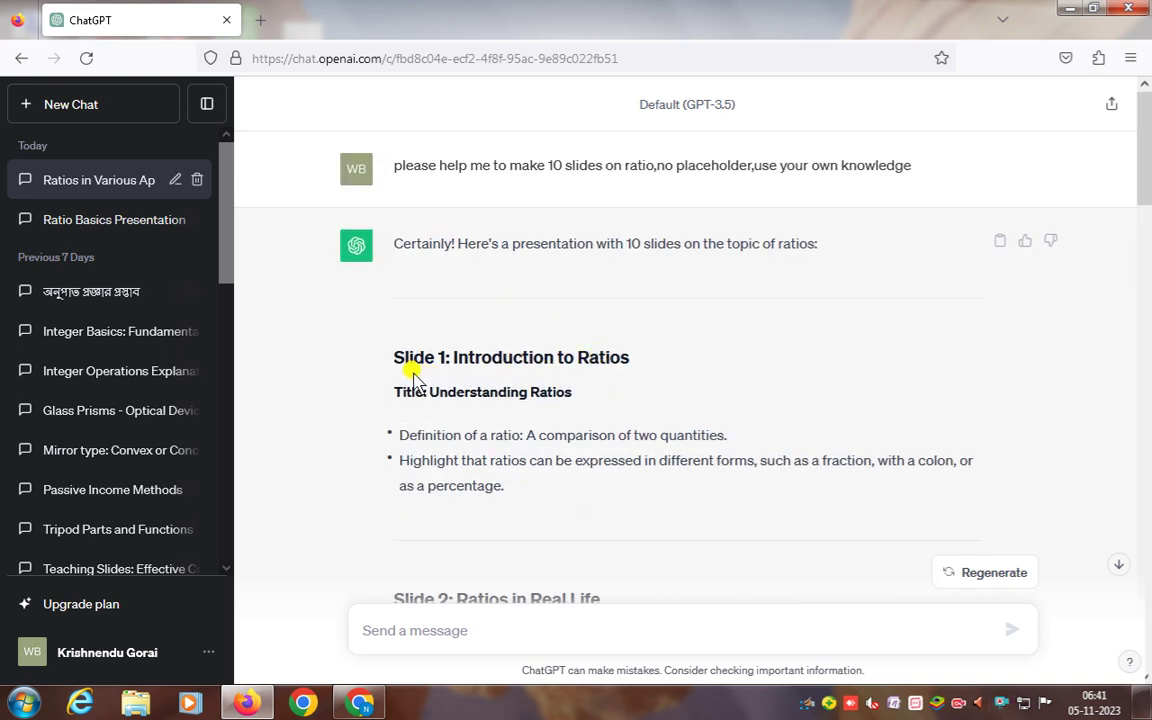
- Copy the generated outline from the Slide 1 heading through the last bullet of Slide 10, excluding the closing paragraph
{"action": "left_click_drag", "start_coordinate": [396, 350], "coordinate": [883, 388]}
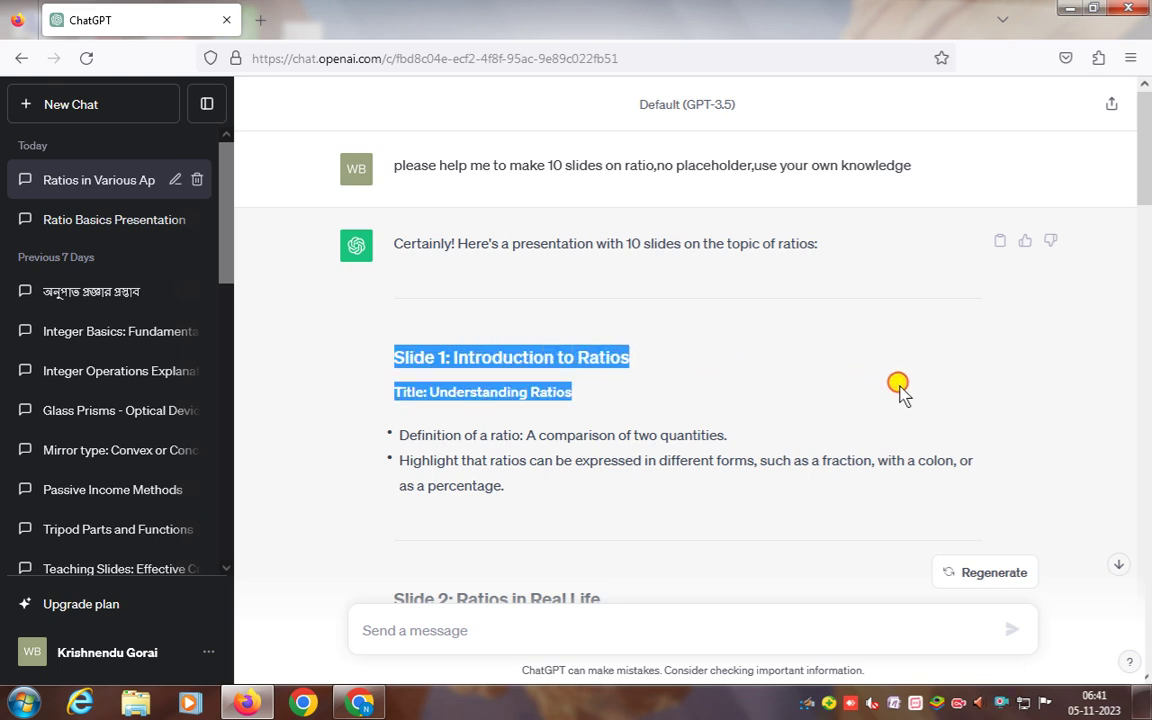
{"action": "left_click_drag", "start_coordinate": [945, 408], "coordinate": [1029, 497]}
{"action": "scroll", "coordinate": [998, 468], "scroll_direction": "down", "scroll_amount": 3}
{"action": "scroll", "coordinate": [1004, 469], "scroll_direction": "down", "scroll_amount": 5}
{"action": "scroll", "coordinate": [1005, 470], "scroll_direction": "down", "scroll_amount": 7}
{"action": "scroll", "coordinate": [1008, 476], "scroll_direction": "down", "scroll_amount": 10}
{"action": "scroll", "coordinate": [1008, 476], "scroll_direction": "down", "scroll_amount": 2}
{"action": "scroll", "coordinate": [1014, 482], "scroll_direction": "down", "scroll_amount": 8}
{"action": "scroll", "coordinate": [1020, 487], "scroll_direction": "down", "scroll_amount": 3}
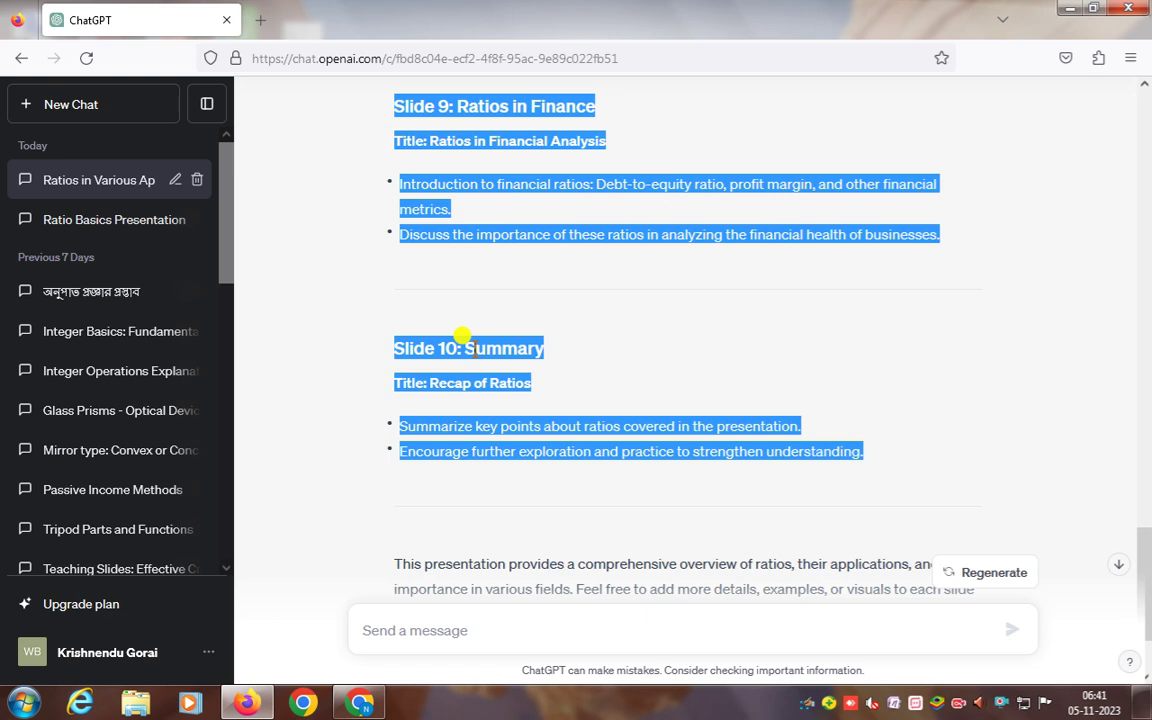
{"action": "right_click", "coordinate": [463, 337]}
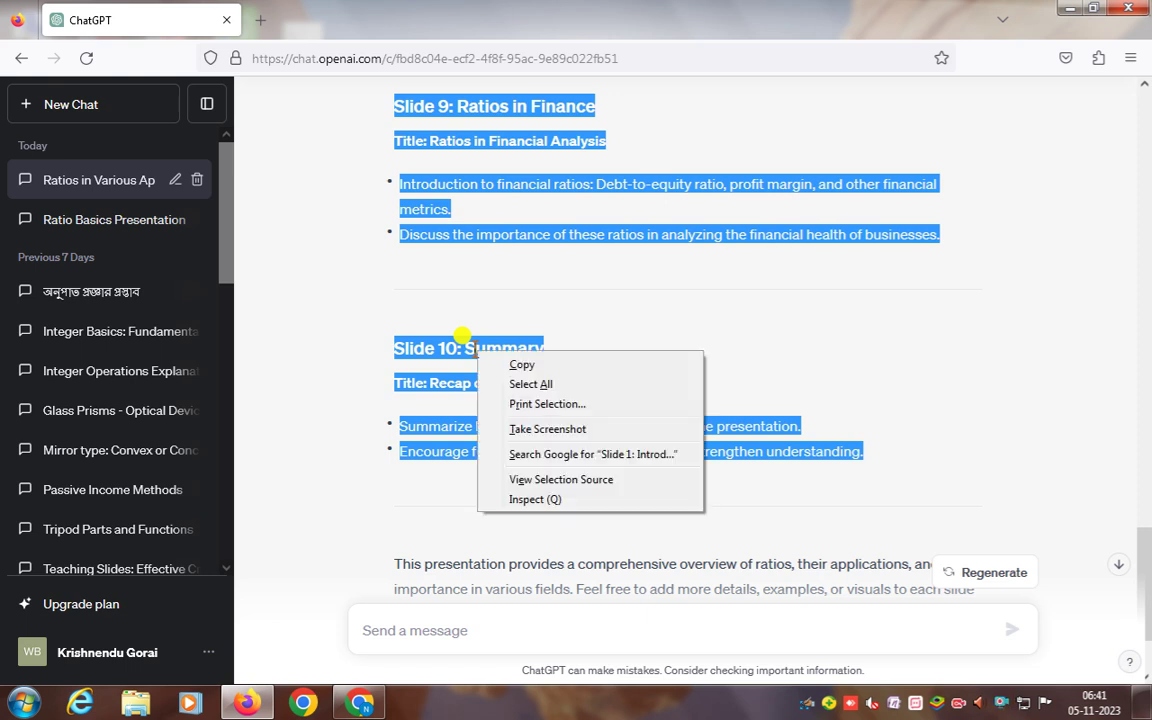
{"action": "left_click", "coordinate": [522, 366]}
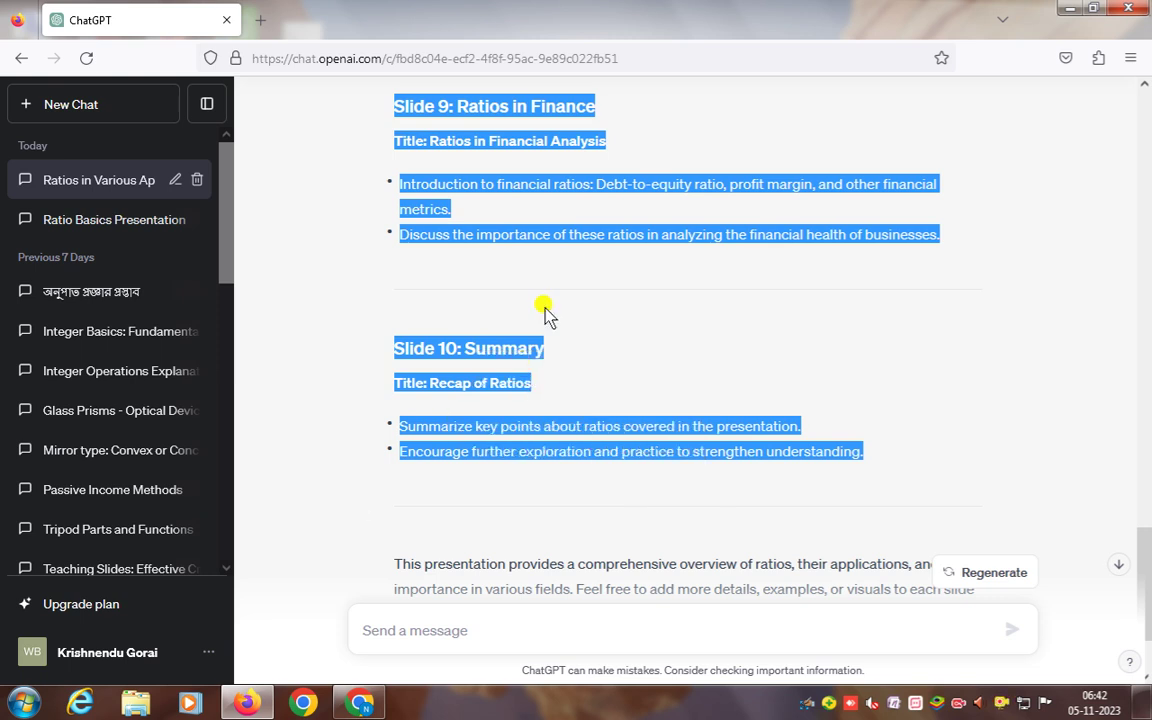
- Minimize the ChatGPT window and switch to the Microsoft 365 home page in Chrome
{"action": "left_click", "coordinate": [1075, 12]}
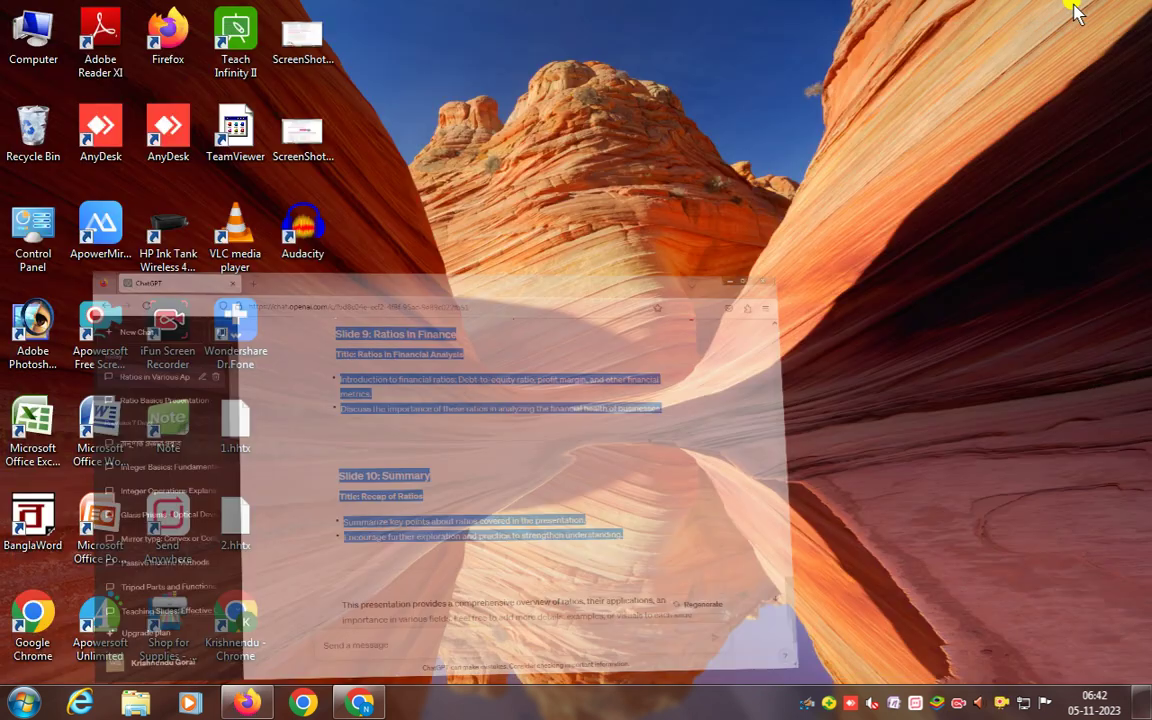
{"action": "left_click", "coordinate": [350, 706]}
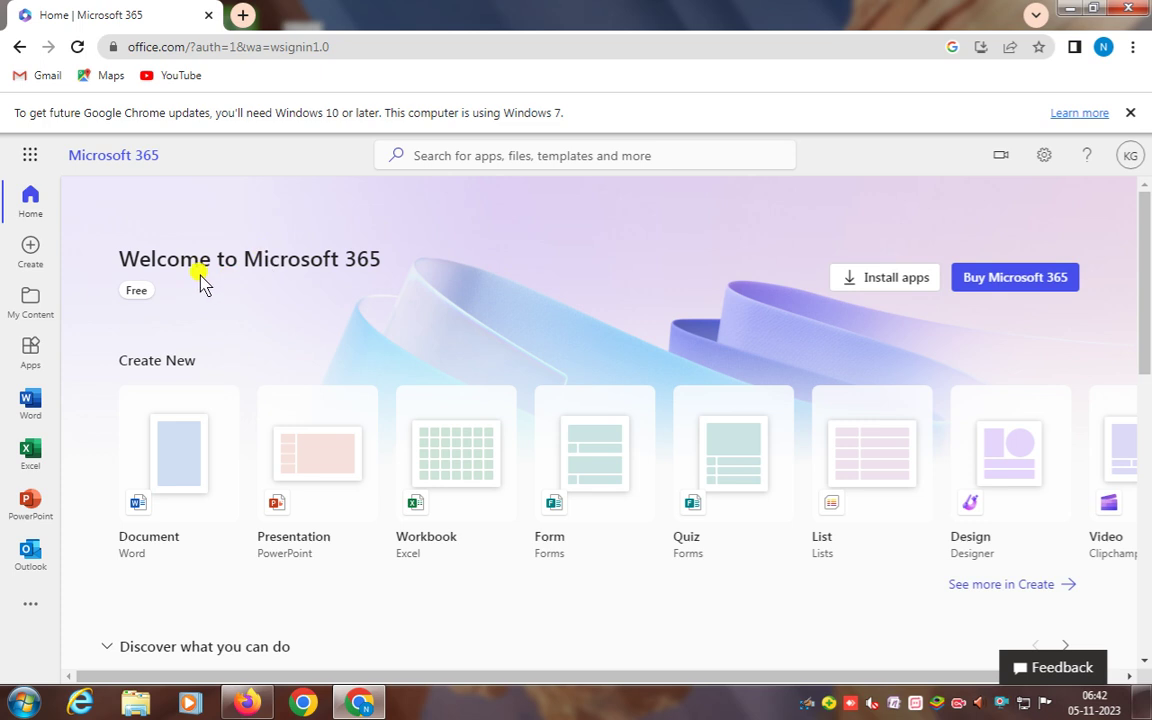
- Create a blank Word document and try to paste the copied outline, dismissing the extension prompt
{"action": "left_click", "coordinate": [30, 405]}
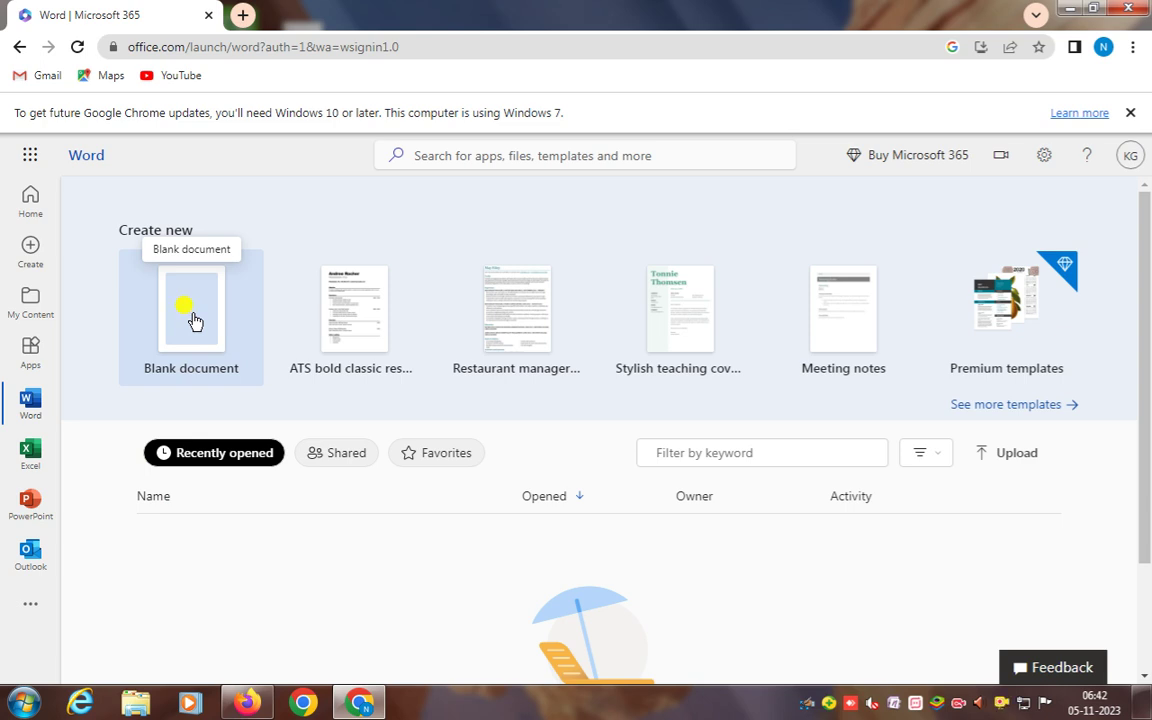
{"action": "left_click", "coordinate": [193, 322]}
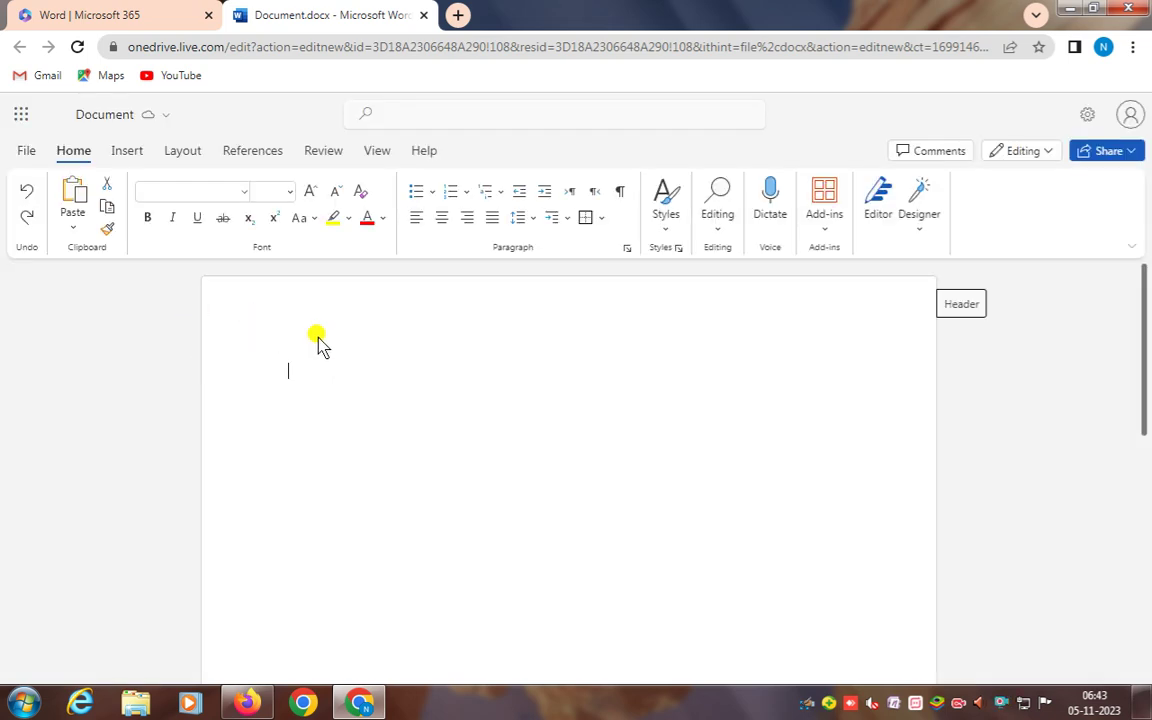
{"action": "left_click", "coordinate": [80, 204]}
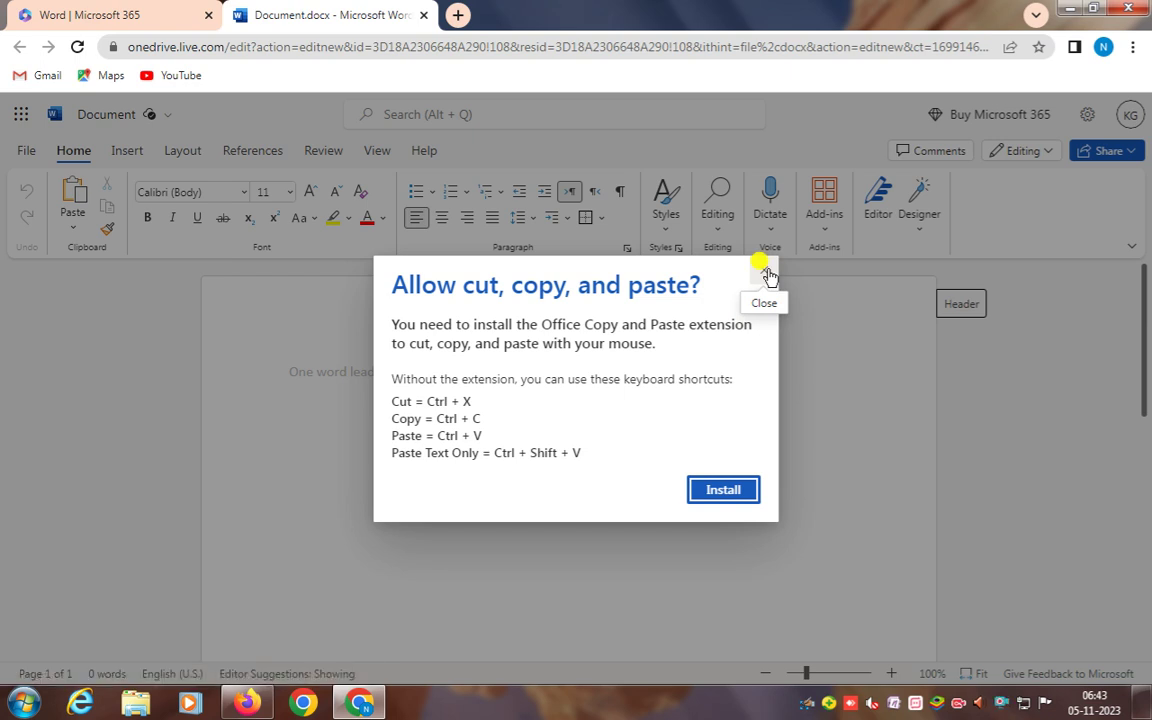
{"action": "left_click", "coordinate": [764, 276]}
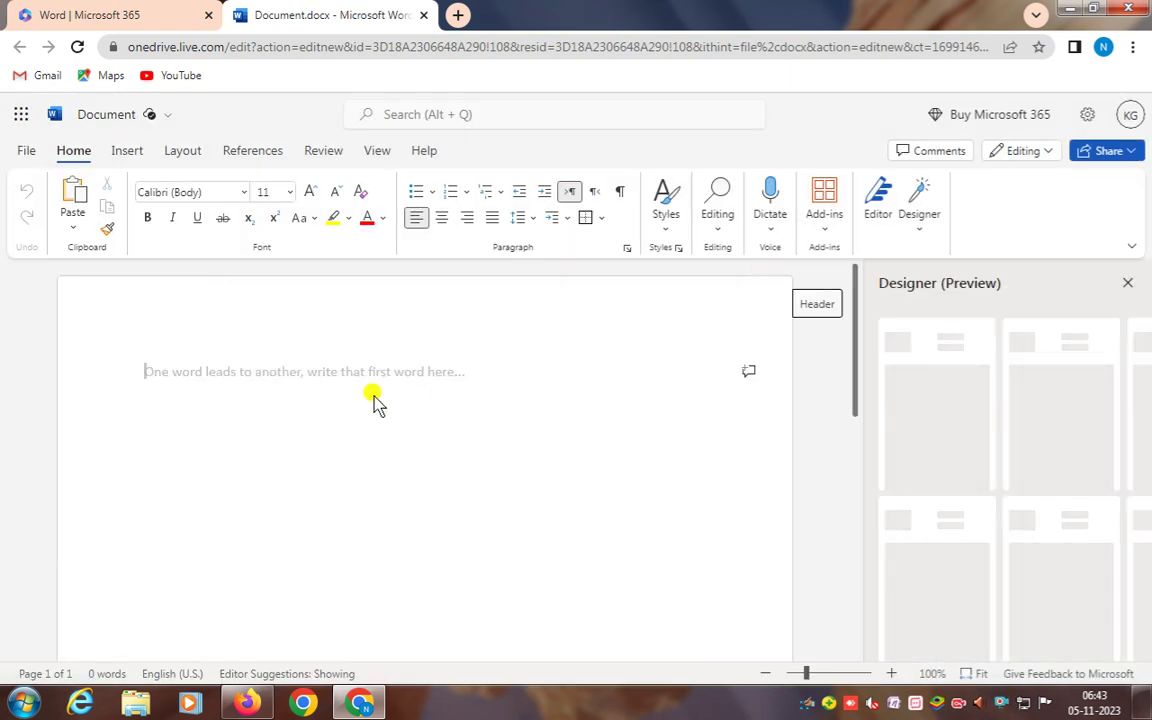
- Retry the paste and install the "Office - Enable Copy and Paste" extension in Chrome from the offered link
{"action": "right_click", "coordinate": [269, 374]}
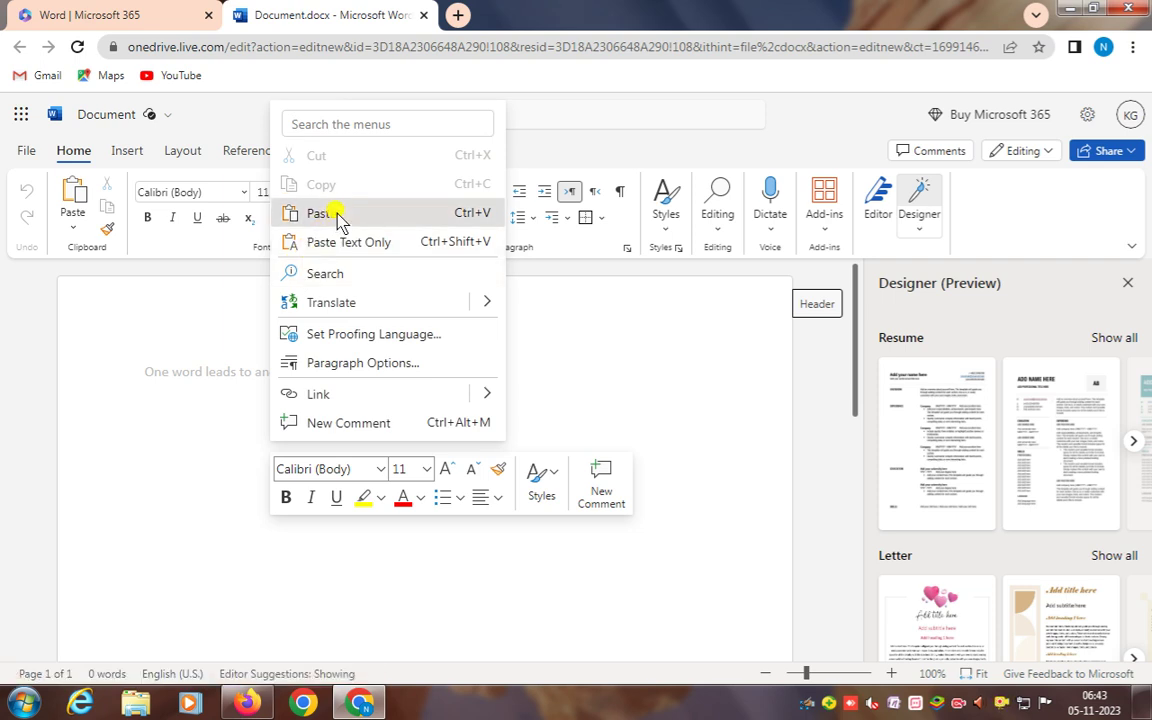
{"action": "left_click", "coordinate": [337, 216]}
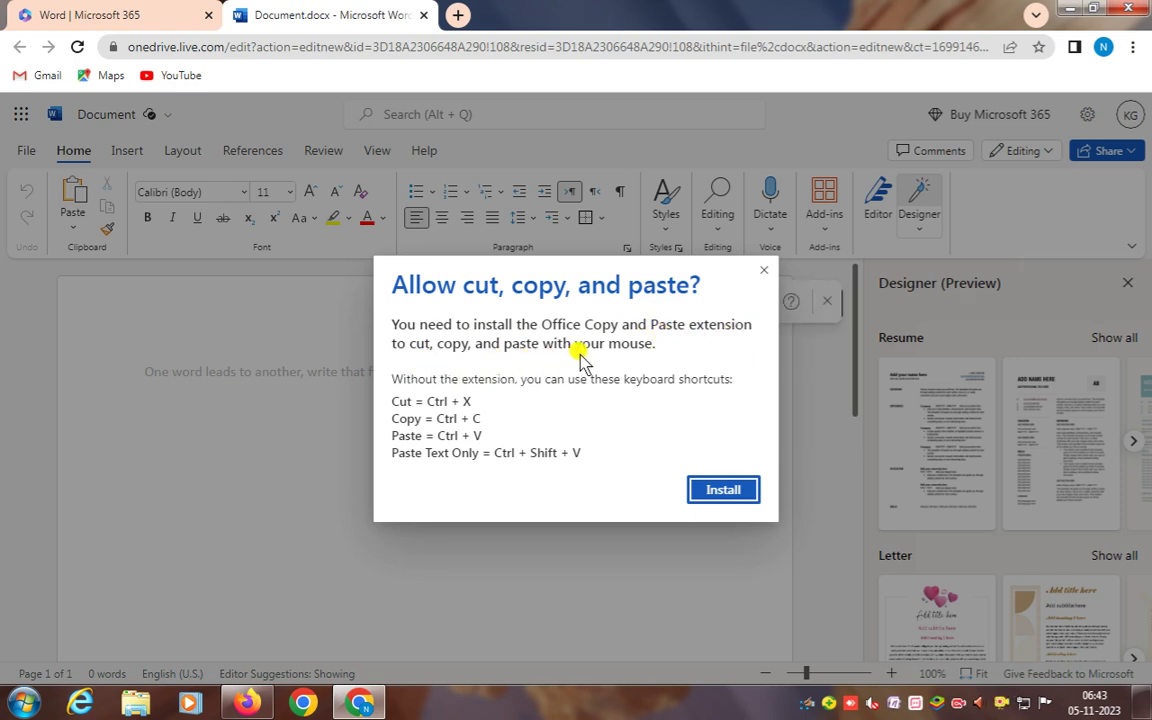
{"action": "left_click", "coordinate": [716, 494]}
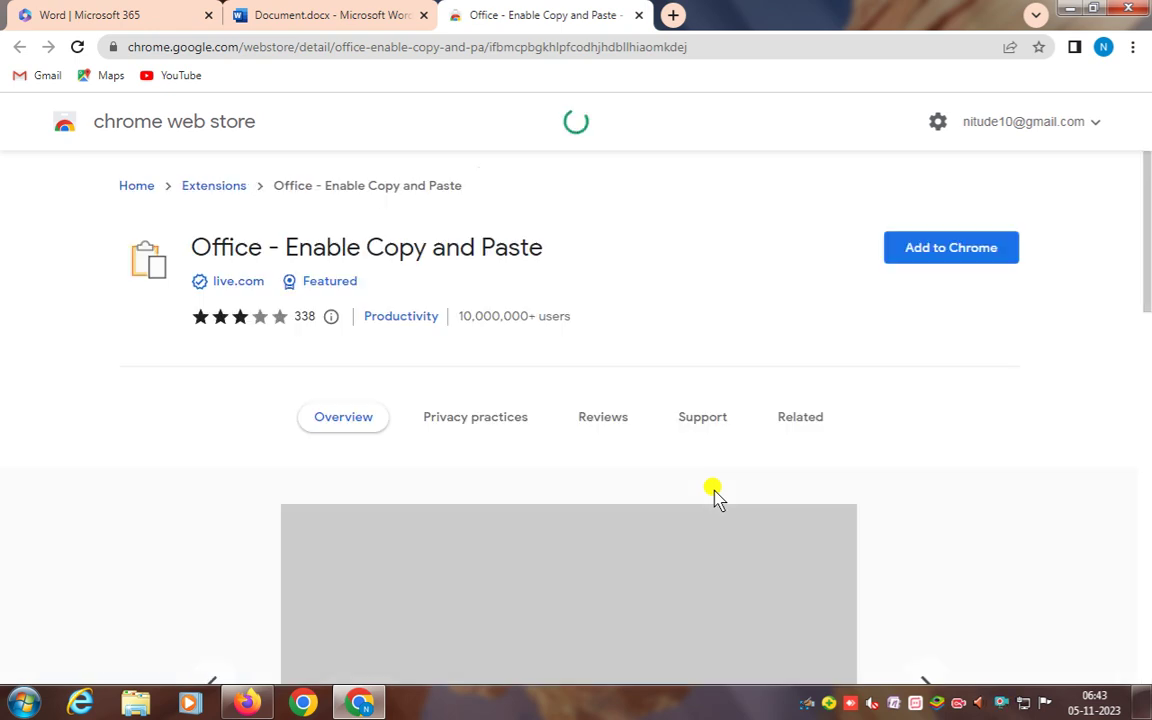
{"action": "left_click", "coordinate": [946, 252]}
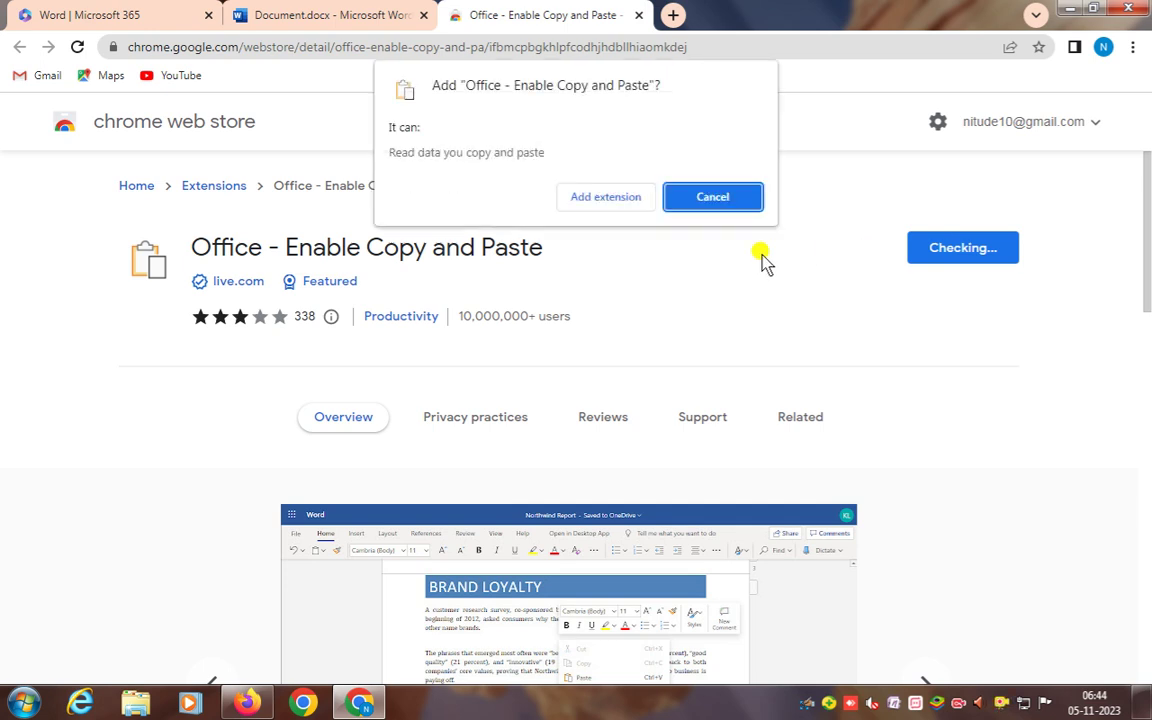
{"action": "left_click", "coordinate": [606, 197]}
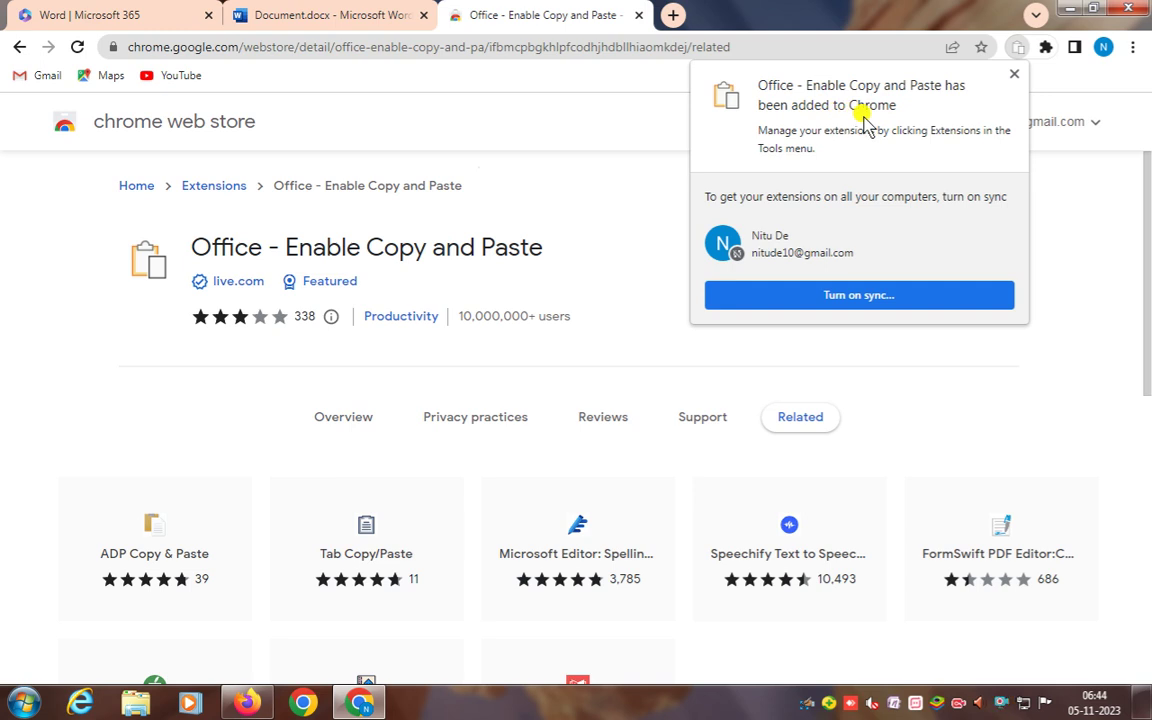
- Turn on Chrome sync for the signed-in account and close the extension's web store page
{"action": "left_click", "coordinate": [866, 298]}
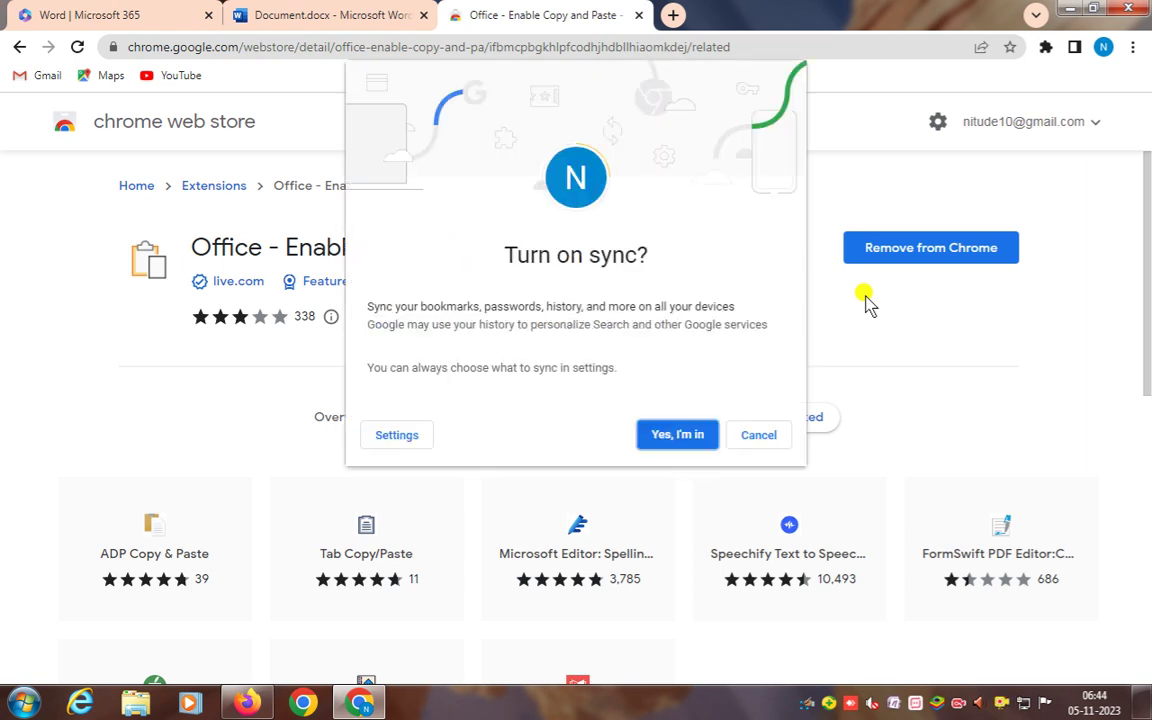
{"action": "left_click", "coordinate": [690, 437]}
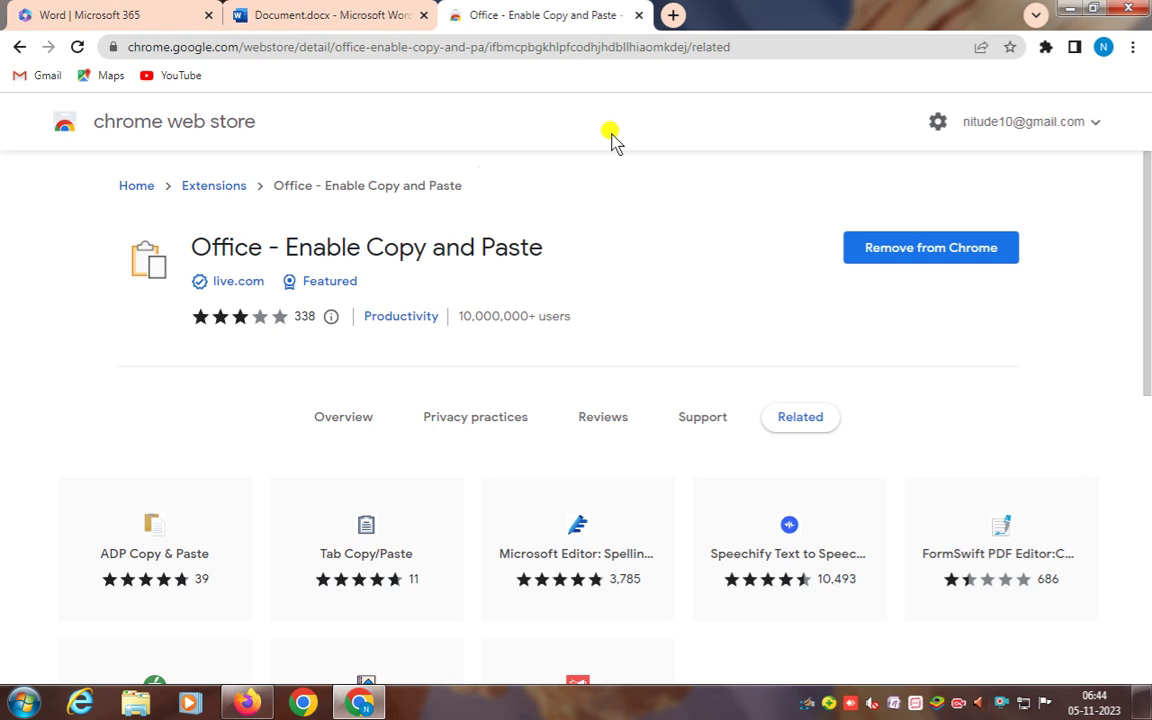
{"action": "left_click", "coordinate": [640, 15]}
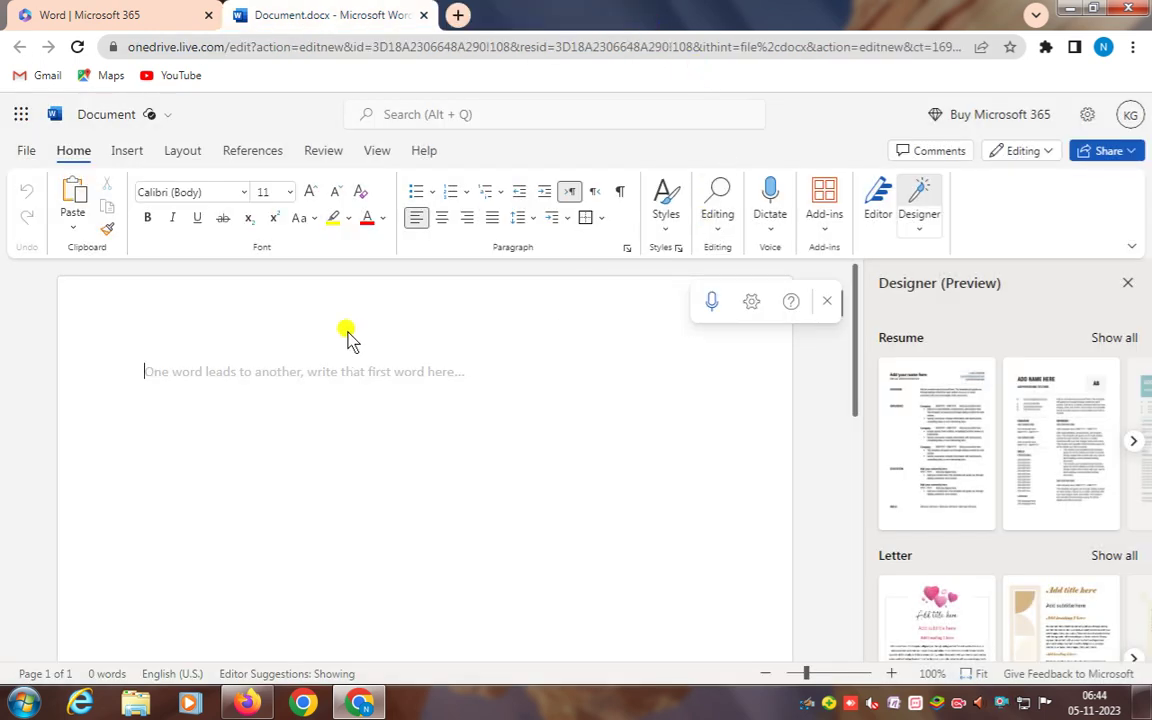
- Paste the copied ratio outline into the blank document and return to its Slide 1 heading
{"action": "left_click", "coordinate": [80, 193]}
{"action": "left_click", "coordinate": [79, 195]}
{"action": "left_click", "coordinate": [79, 196]}
{"action": "right_click", "coordinate": [259, 380]}
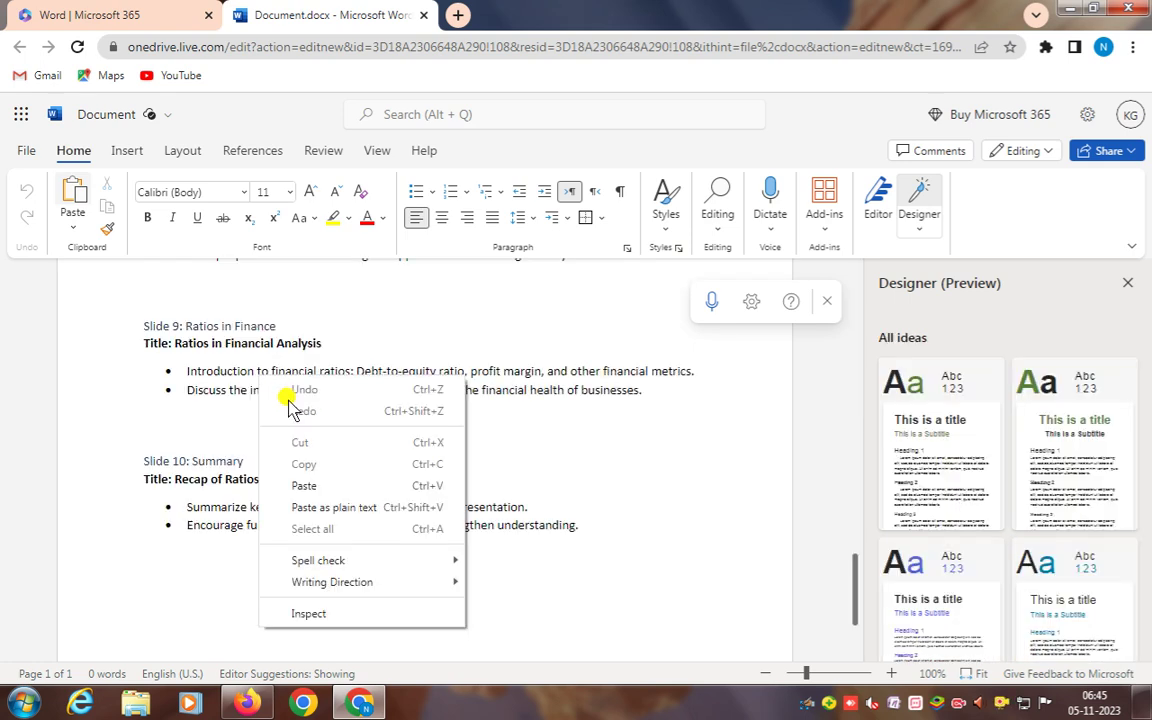
{"action": "left_click", "coordinate": [610, 447]}
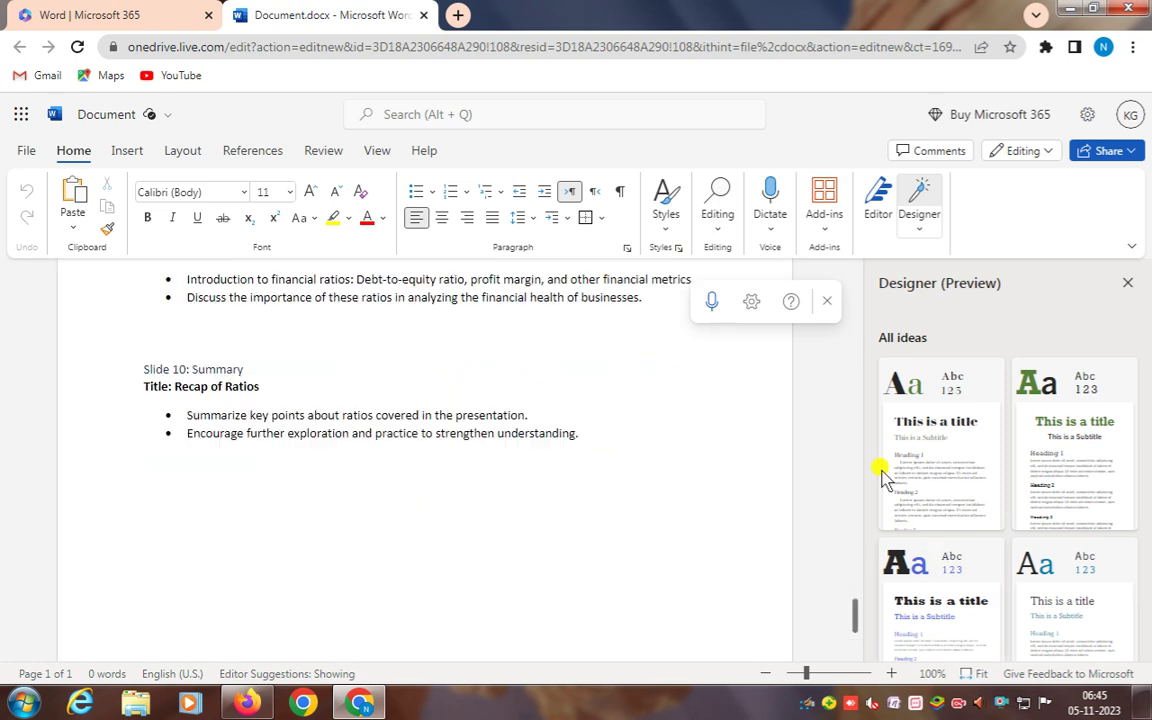
{"action": "scroll", "coordinate": [851, 455], "scroll_direction": "up", "scroll_amount": 10}
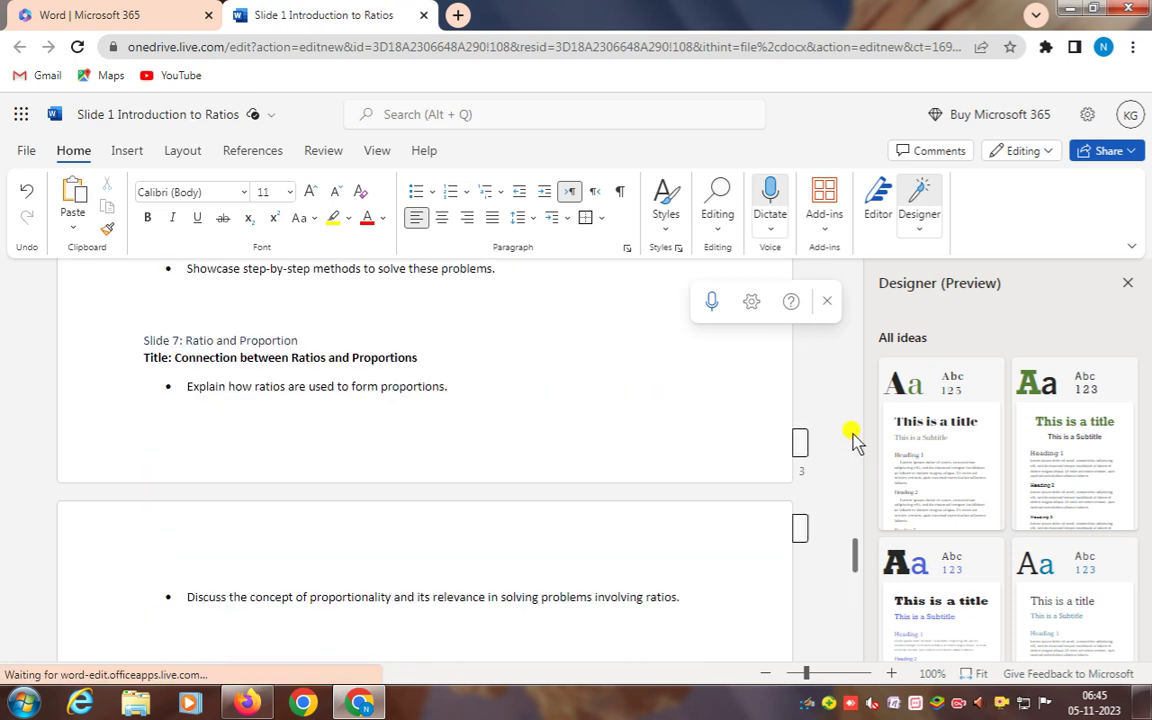
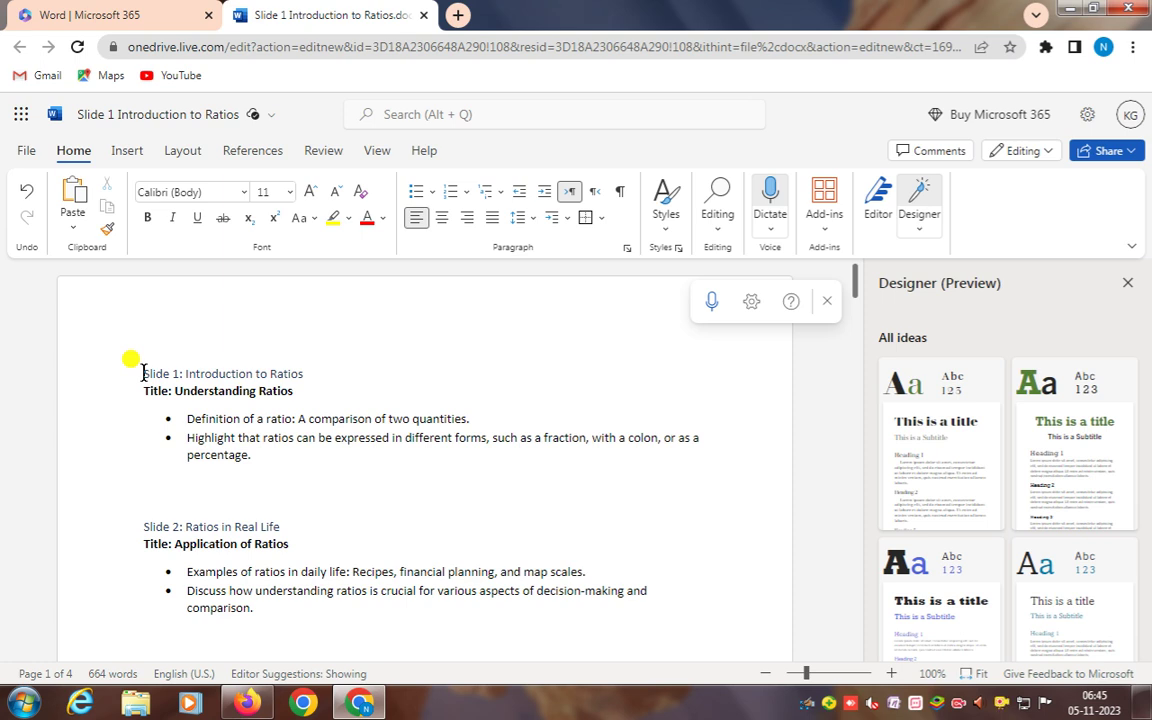
{"action": "left_click_drag", "start_coordinate": [143, 373], "coordinate": [245, 375]}
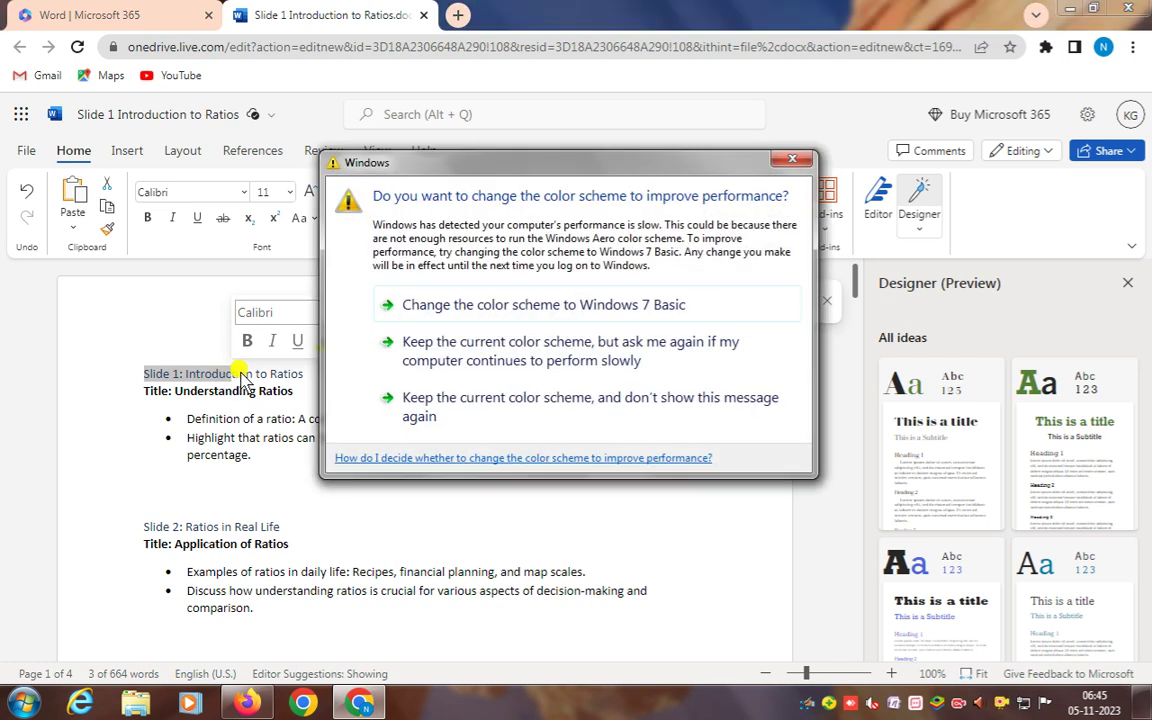
{"action": "left_click", "coordinate": [794, 161]}
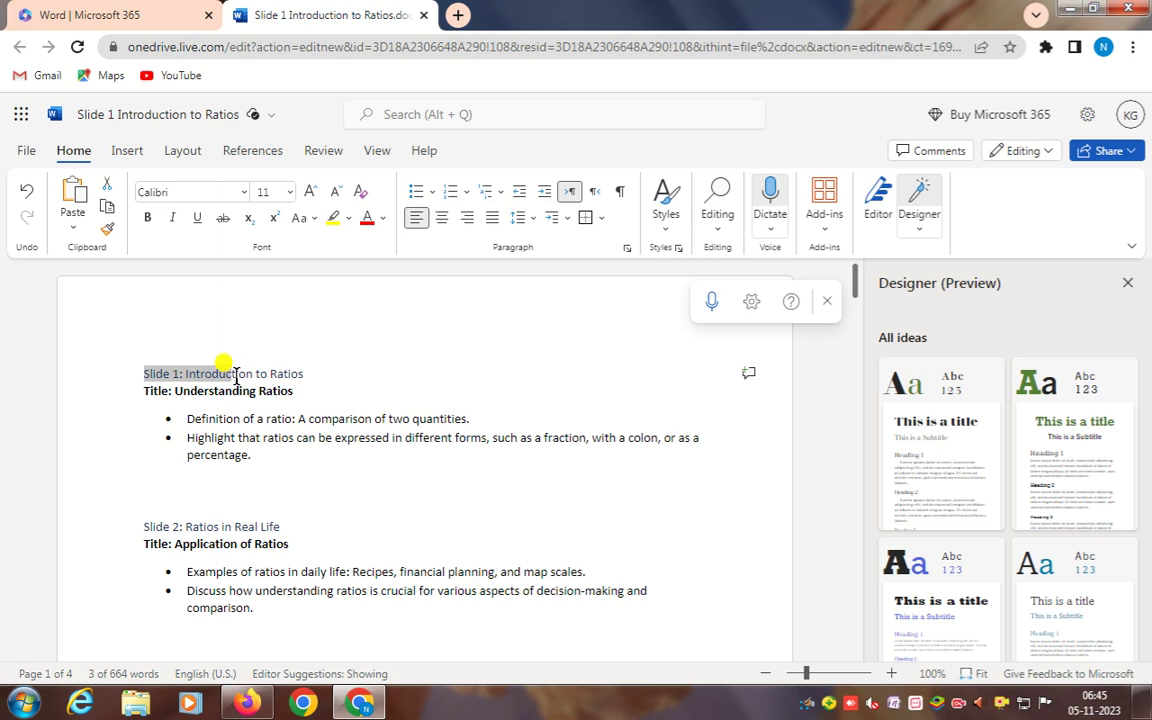
{"action": "left_click_drag", "start_coordinate": [231, 373], "coordinate": [110, 455]}
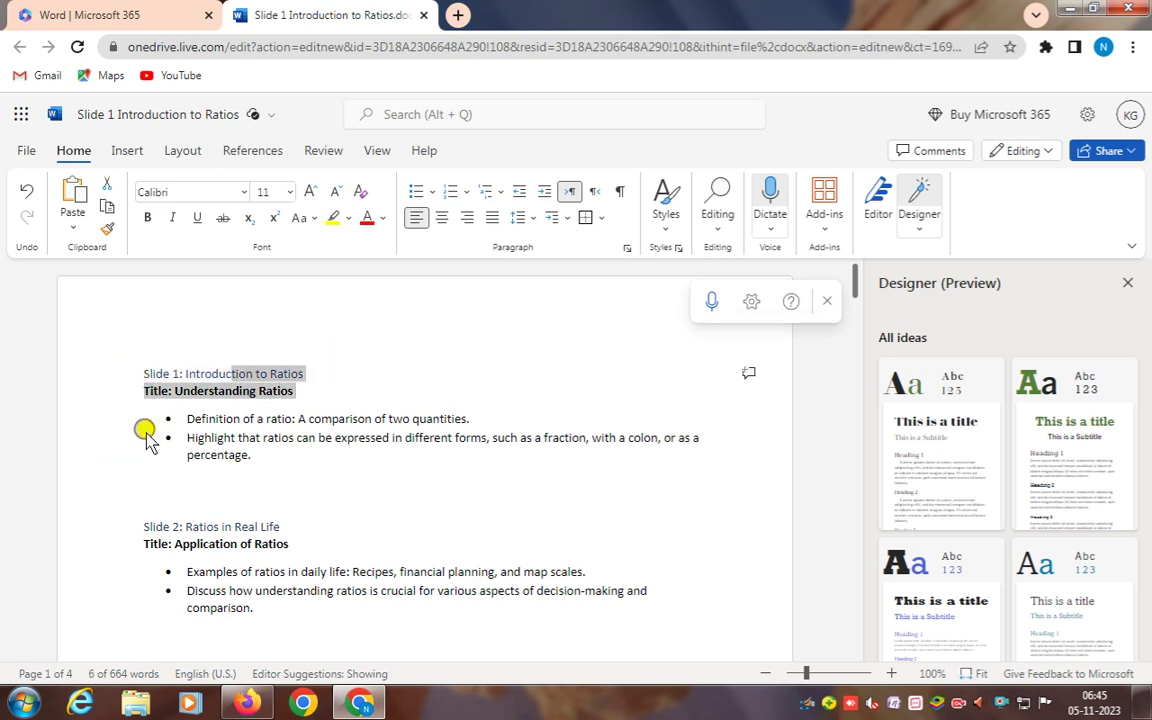
{"action": "left_click", "coordinate": [146, 436]}
{"action": "left_click_drag", "start_coordinate": [145, 374], "coordinate": [718, 595]}
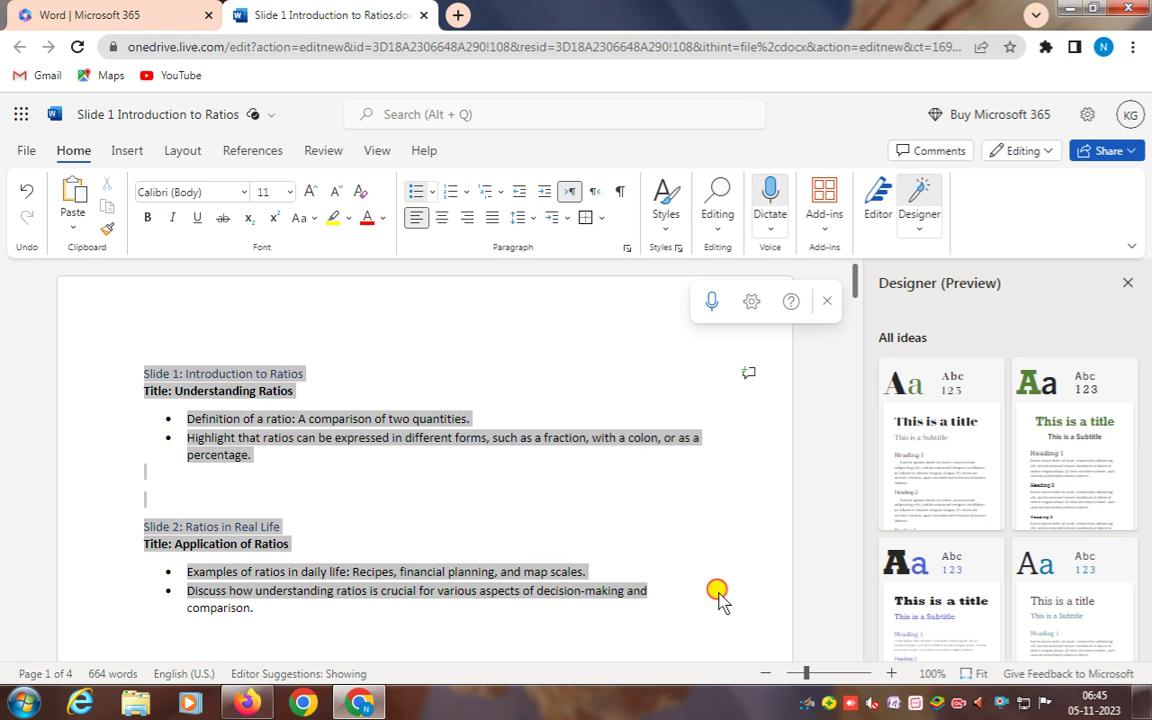
{"action": "left_click", "coordinate": [724, 608]}
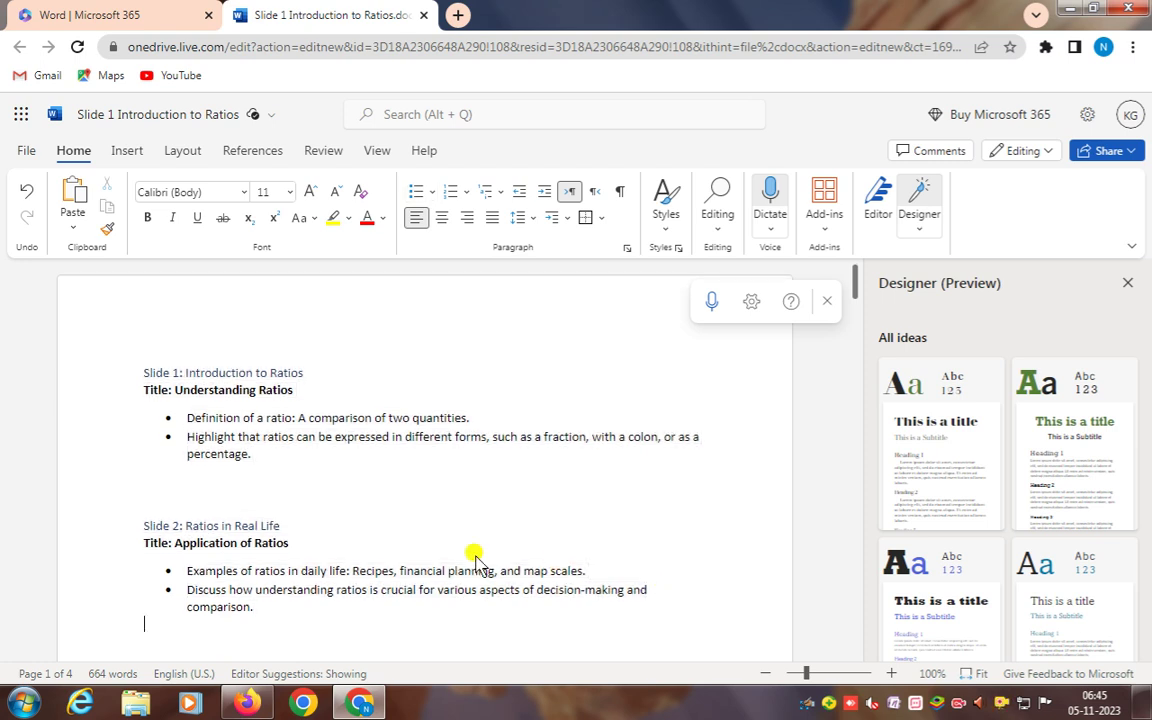
{"action": "scroll", "coordinate": [476, 555], "scroll_direction": "down", "scroll_amount": 2}
{"action": "scroll", "coordinate": [476, 555], "scroll_direction": "up", "scroll_amount": 2}
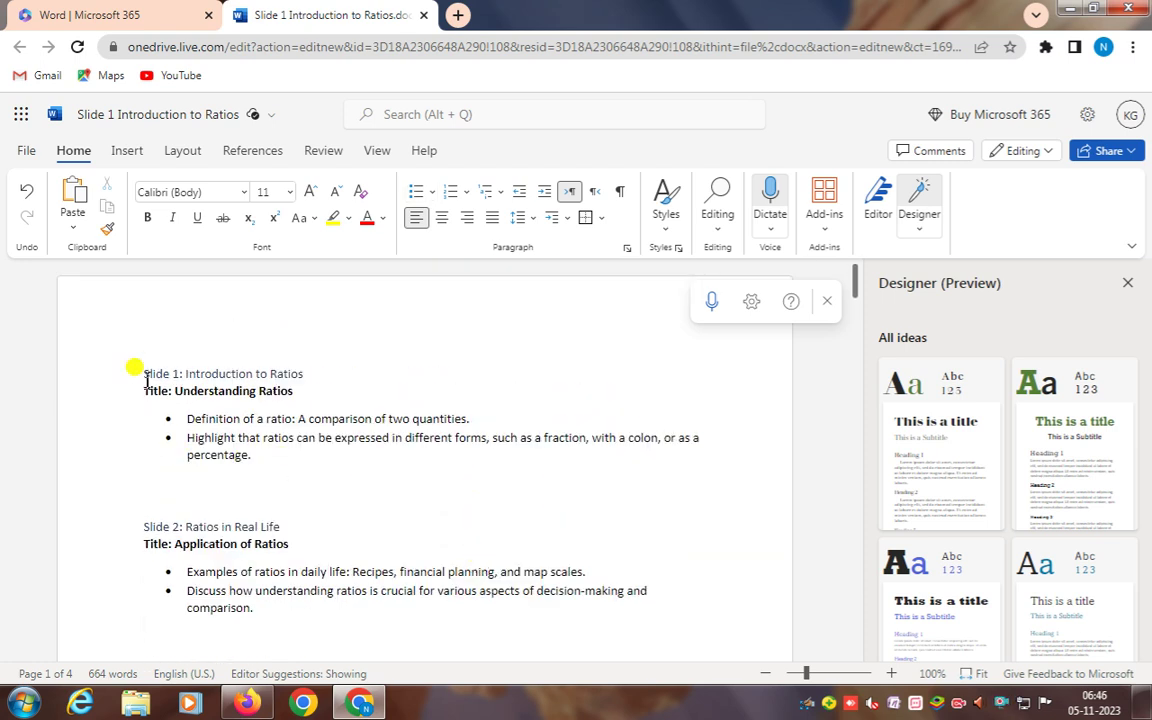
- Set the font size of the entire pasted outline to 14, then deselect the text at the document's start
{"action": "left_click_drag", "start_coordinate": [143, 373], "coordinate": [588, 540]}
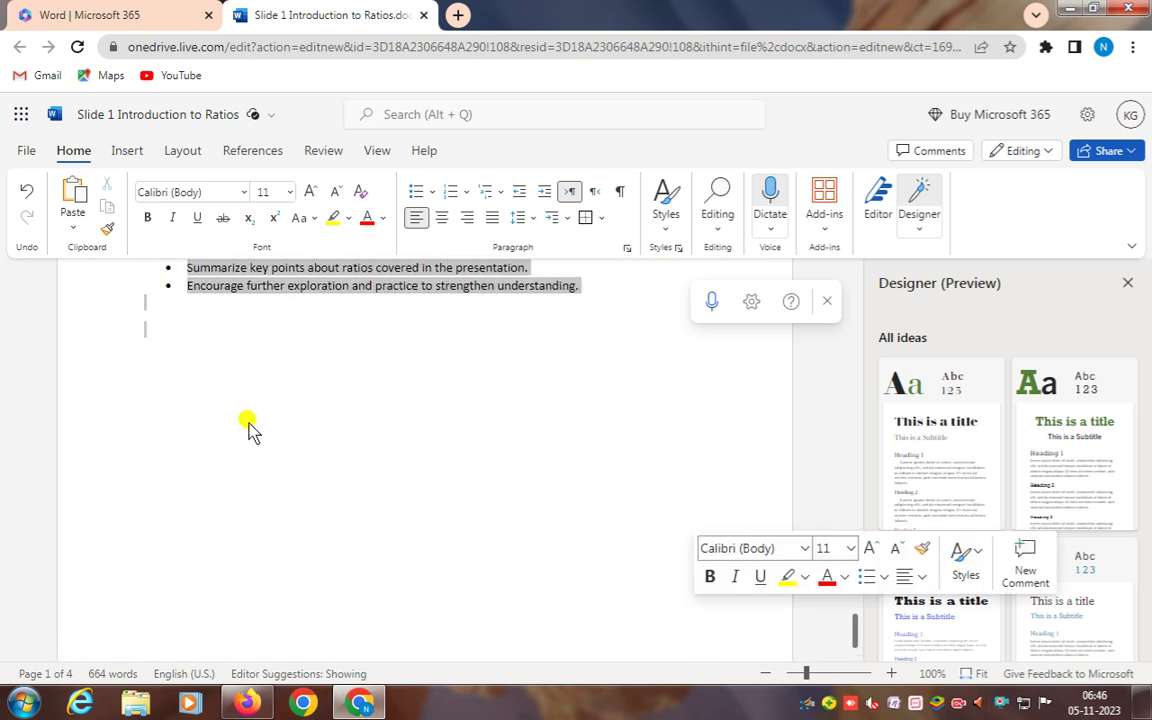
{"action": "scroll", "coordinate": [283, 303], "scroll_direction": "up", "scroll_amount": 5}
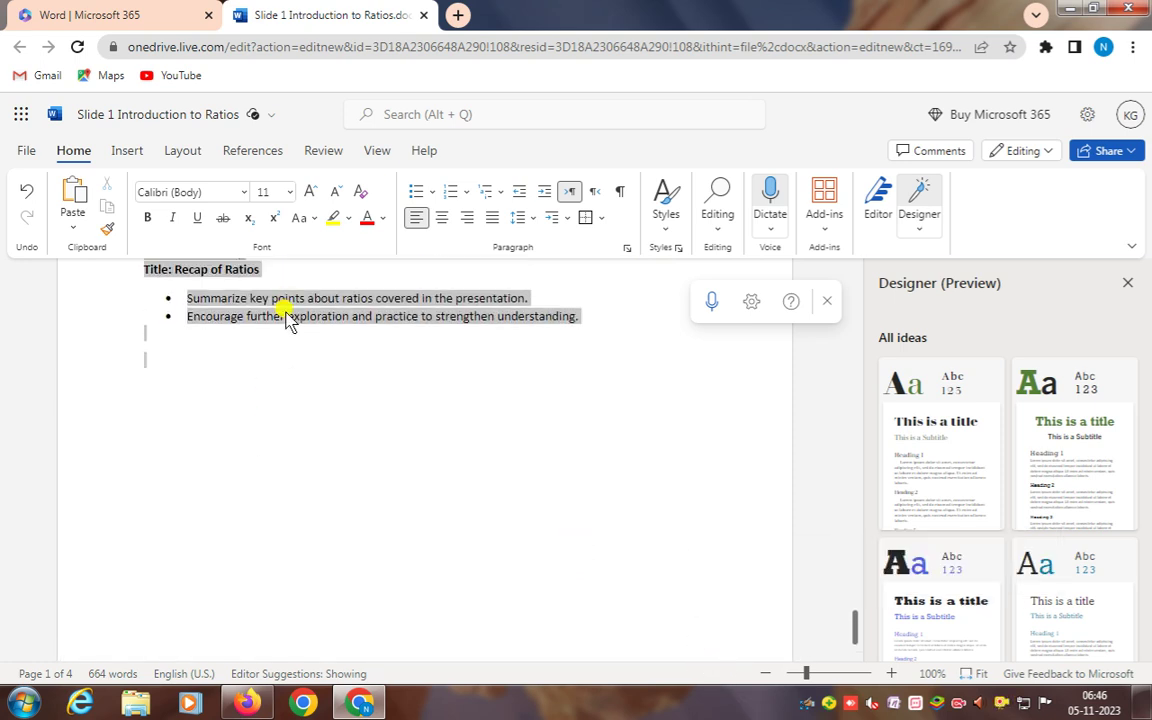
{"action": "left_click", "coordinate": [288, 192]}
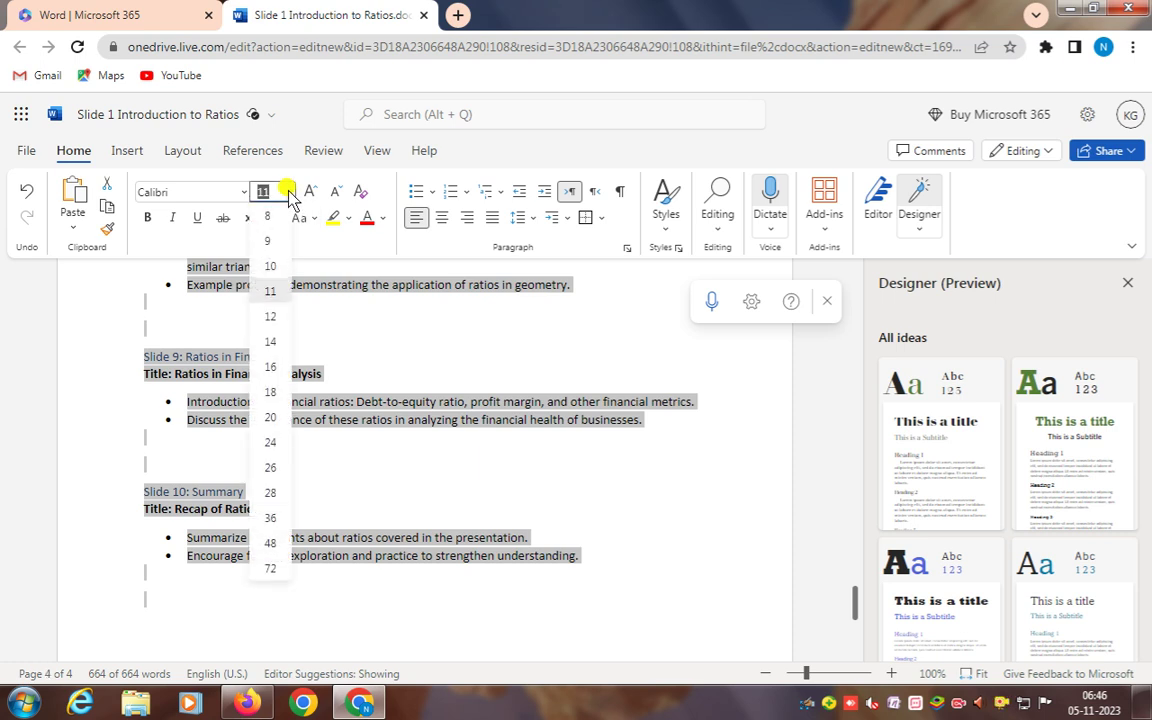
{"action": "left_click", "coordinate": [273, 342]}
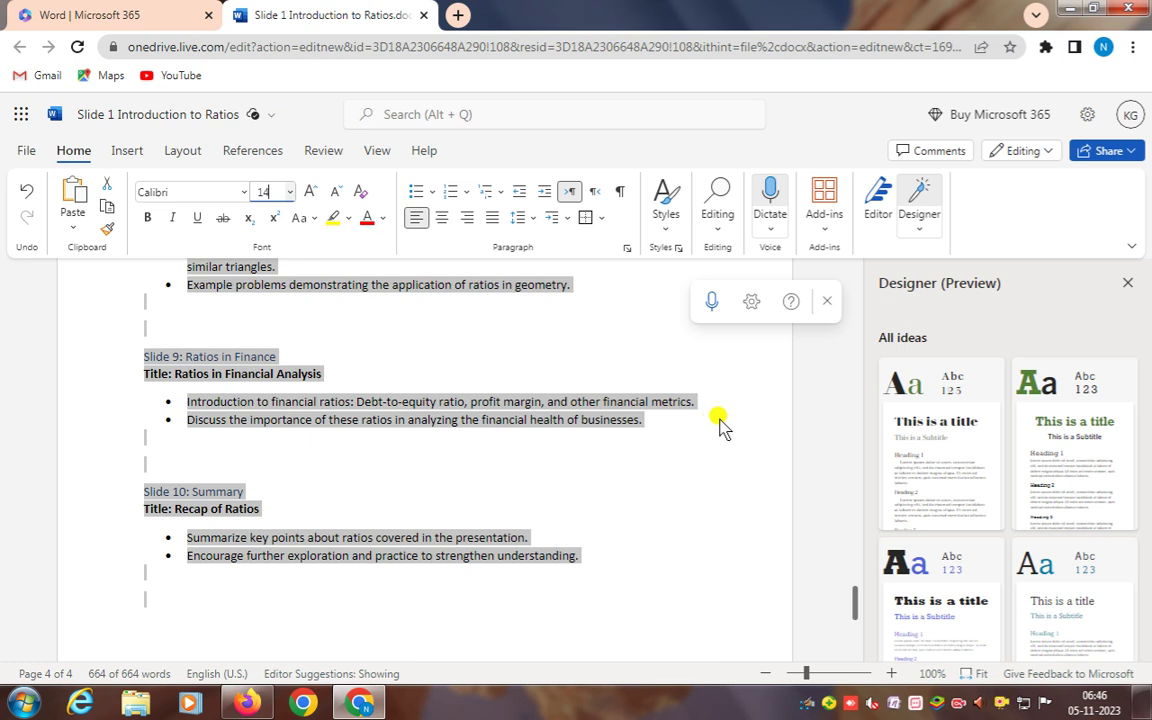
{"action": "scroll", "coordinate": [656, 419], "scroll_direction": "up", "scroll_amount": 10}
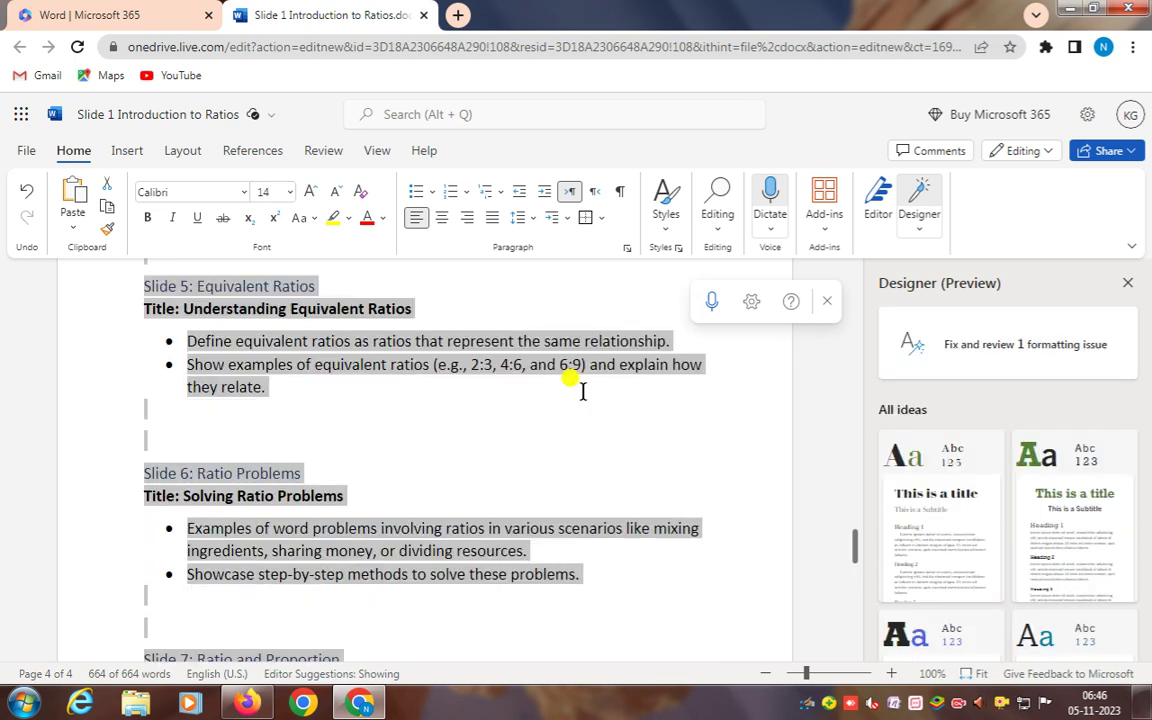
{"action": "scroll", "coordinate": [590, 400], "scroll_direction": "up", "scroll_amount": 15}
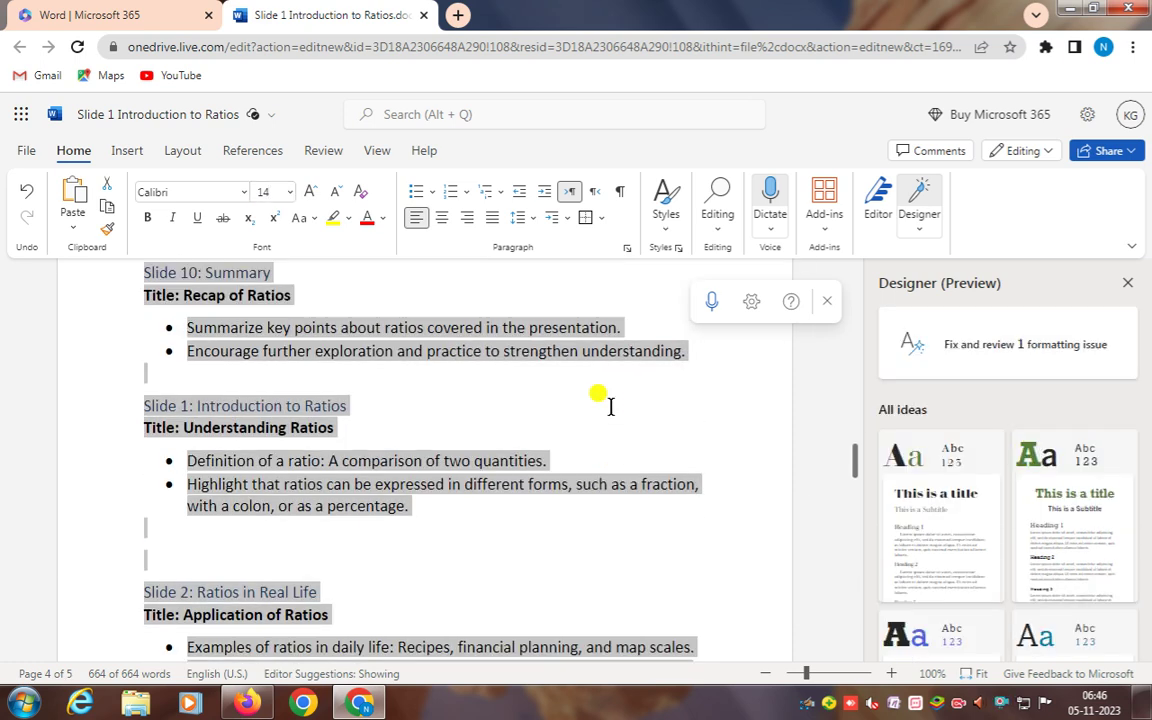
{"action": "scroll", "coordinate": [610, 406], "scroll_direction": "up", "scroll_amount": 20}
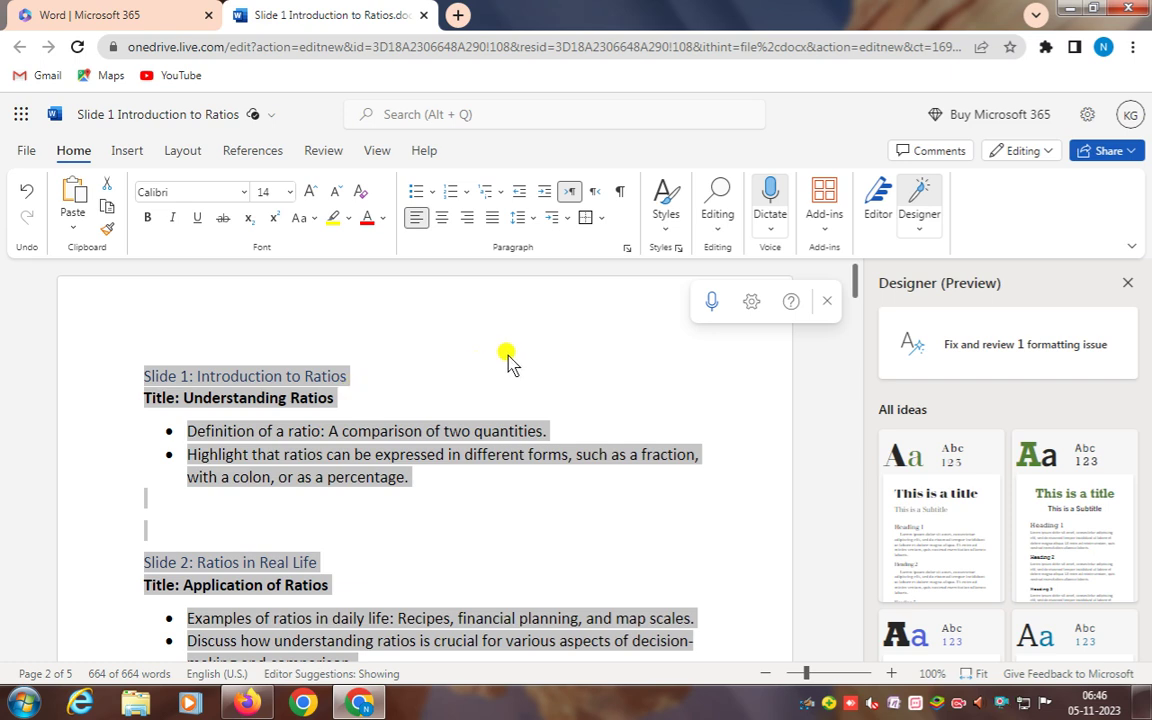
{"action": "left_click", "coordinate": [507, 356]}
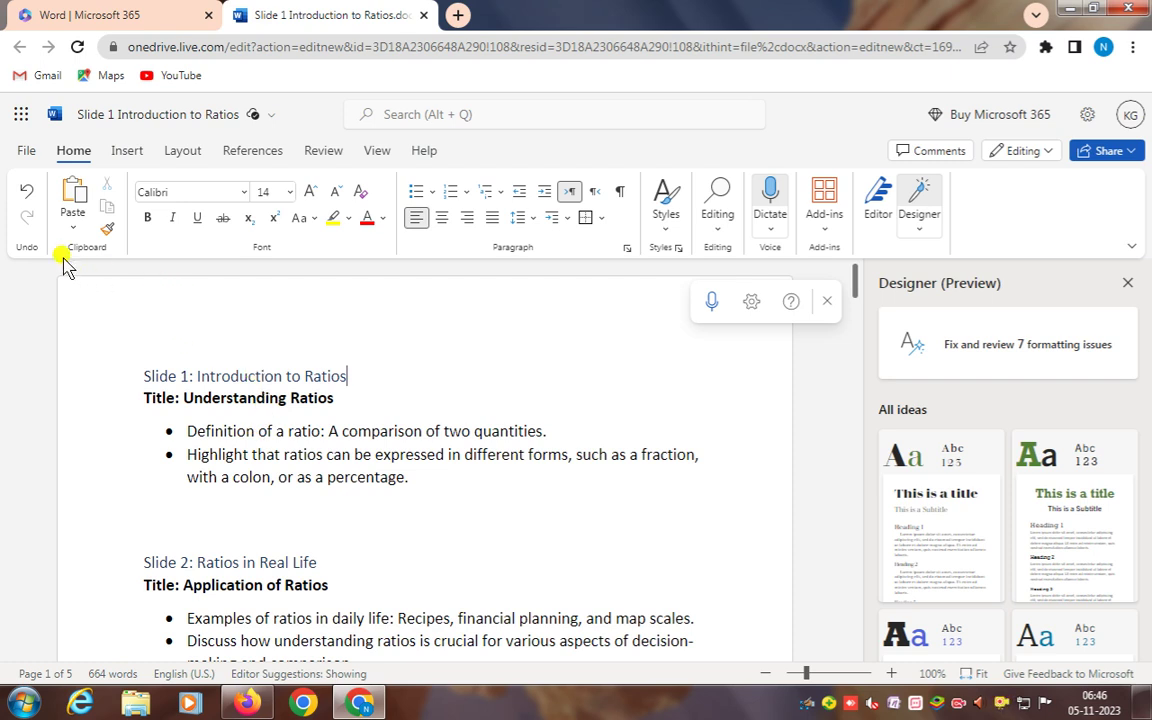
- Start exporting the Word document to a PowerPoint presentation and bring up the choice of design themes
{"action": "left_click", "coordinate": [33, 150]}
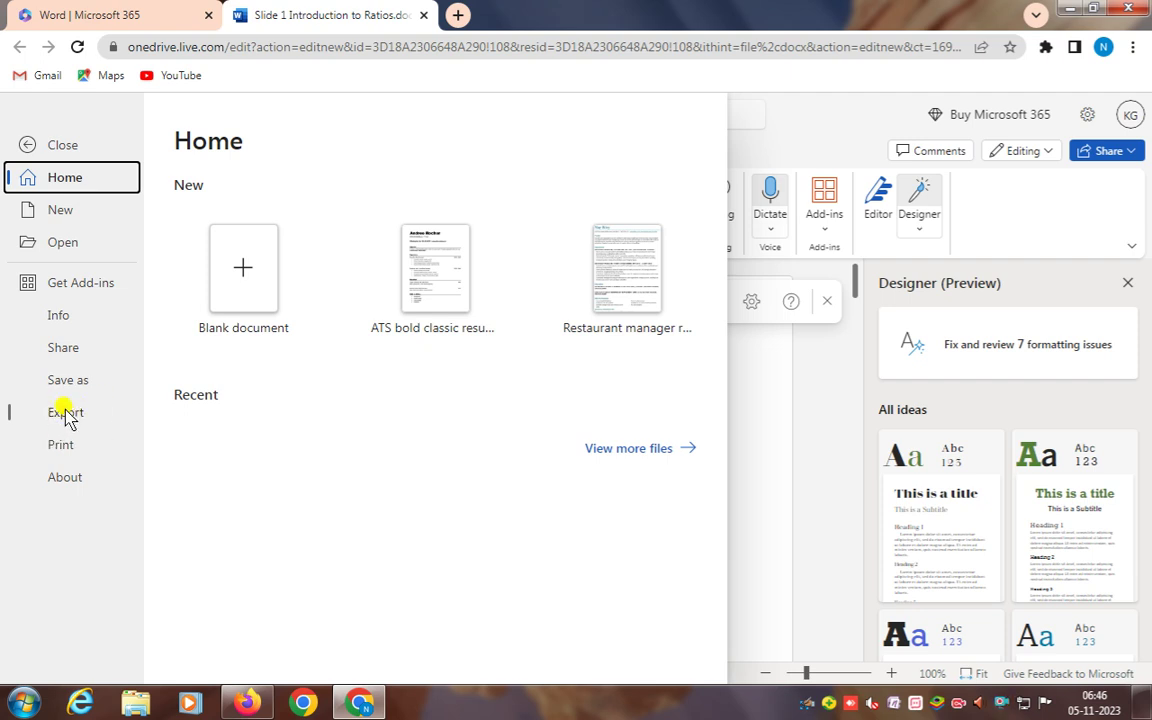
{"action": "left_click", "coordinate": [68, 414]}
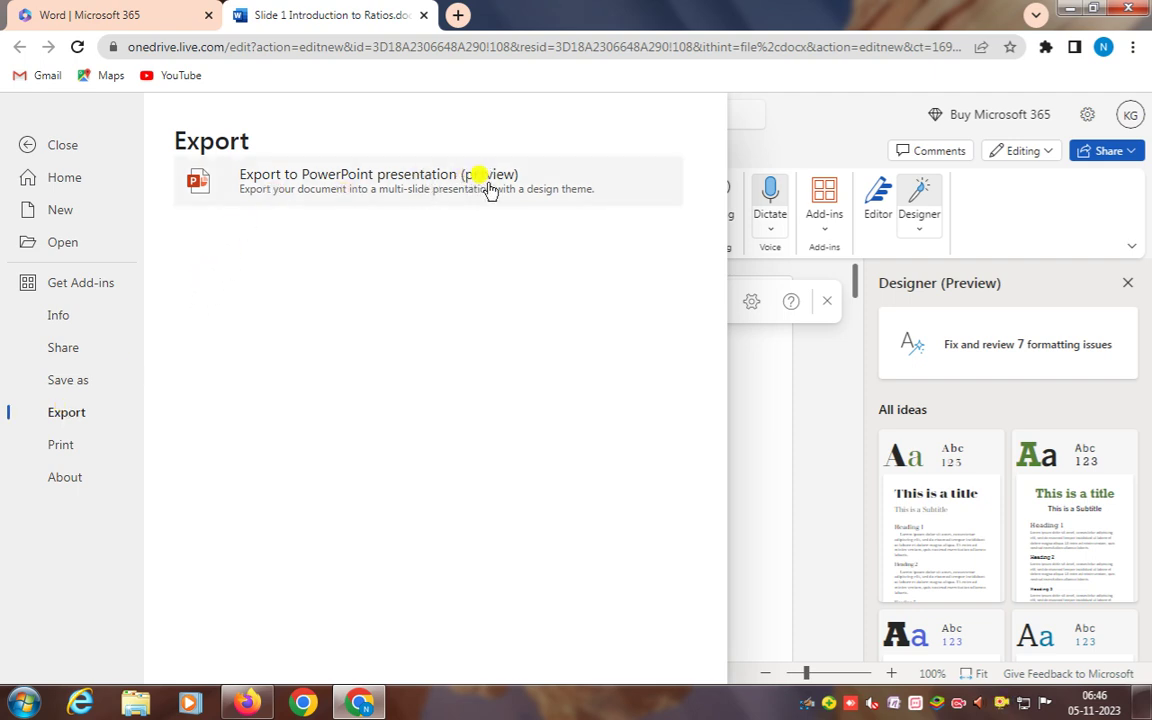
{"action": "left_click", "coordinate": [375, 189]}
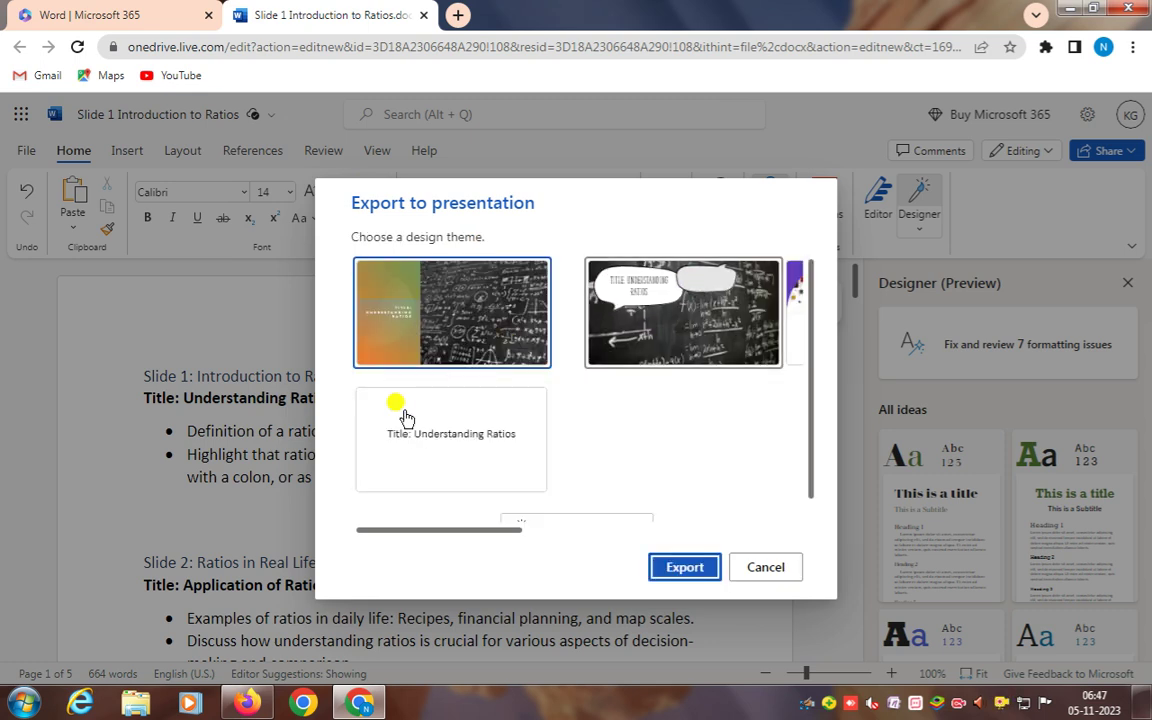
- Load all the additional design themes for the export and look through the whole theme gallery
{"action": "scroll", "coordinate": [628, 435], "scroll_direction": "down", "scroll_amount": 1}
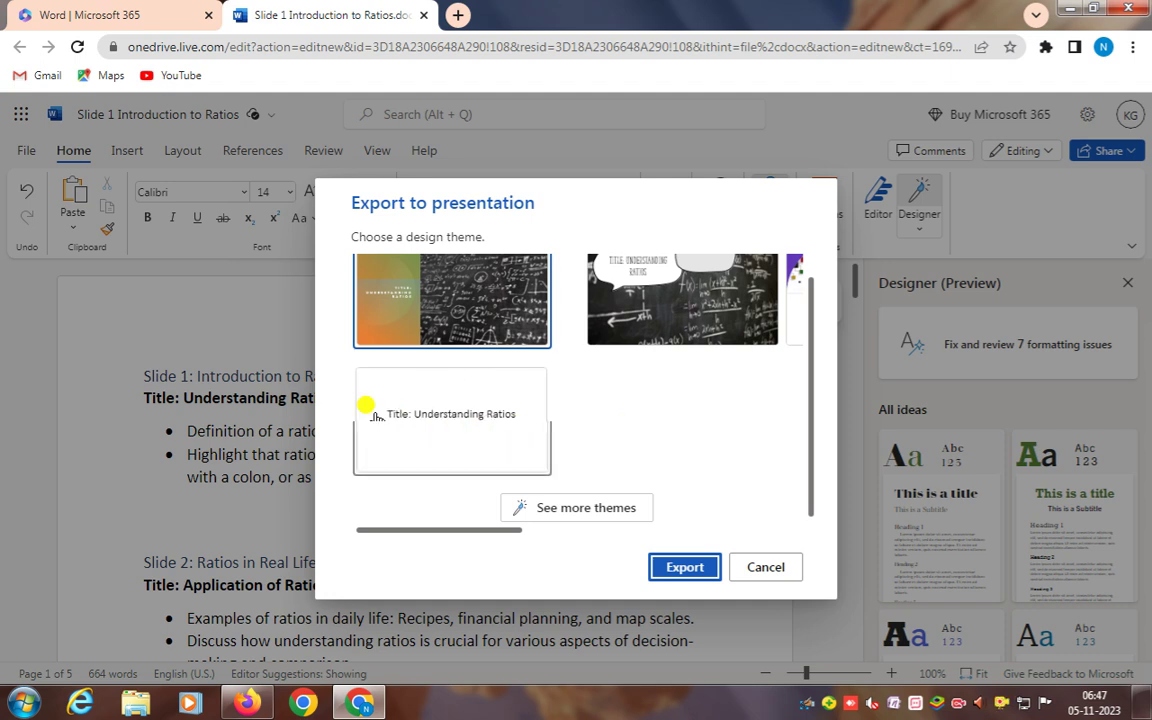
{"action": "left_click", "coordinate": [584, 509]}
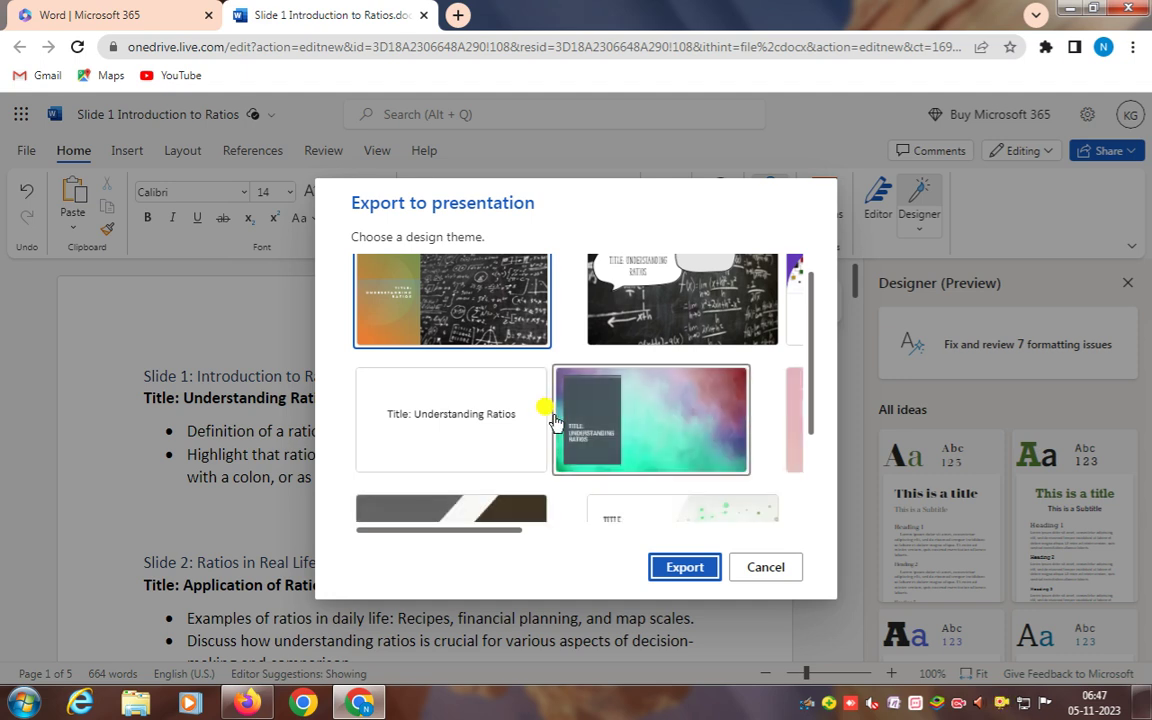
{"action": "scroll", "coordinate": [550, 410], "scroll_direction": "down", "scroll_amount": 2}
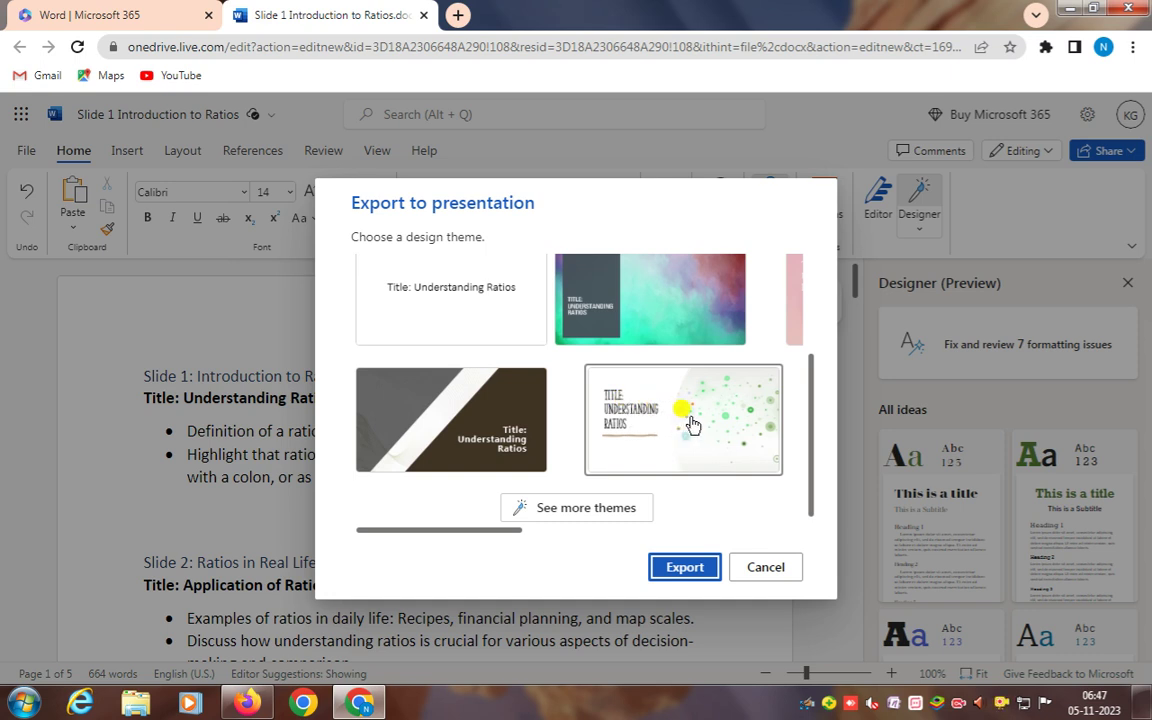
{"action": "scroll", "coordinate": [689, 424], "scroll_direction": "up", "scroll_amount": 2}
{"action": "scroll", "coordinate": [689, 432], "scroll_direction": "down", "scroll_amount": 2}
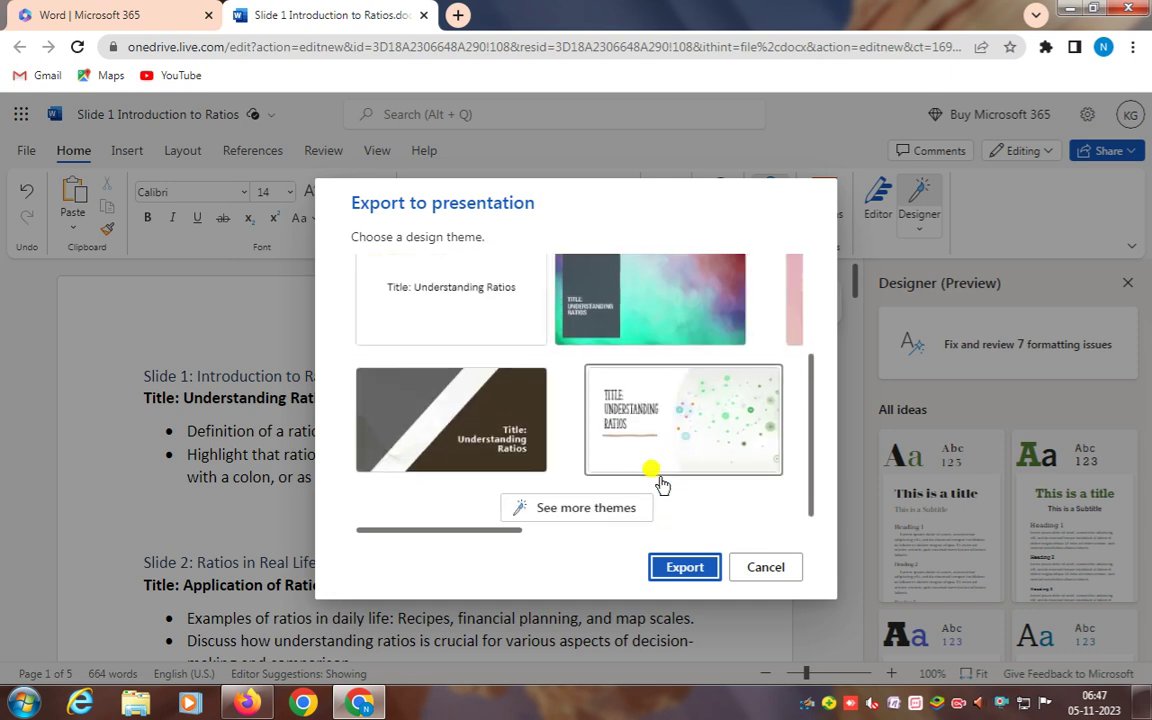
{"action": "left_click", "coordinate": [628, 508]}
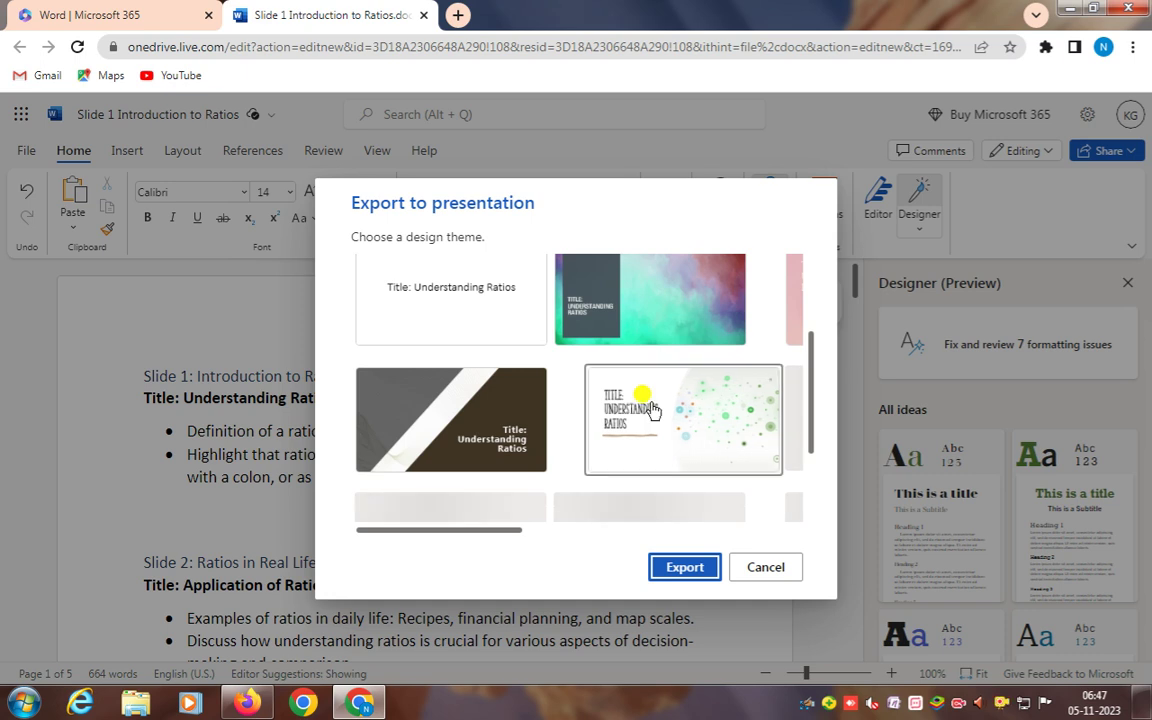
{"action": "scroll", "coordinate": [650, 410], "scroll_direction": "down", "scroll_amount": 2}
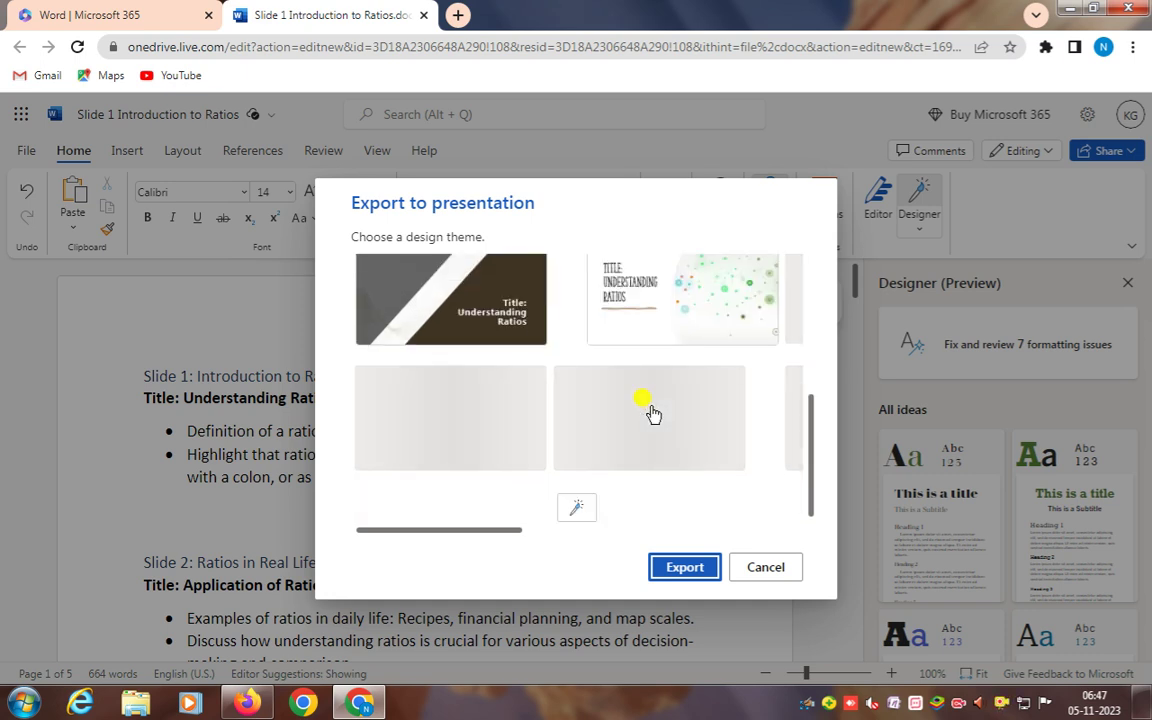
{"action": "scroll", "coordinate": [652, 413], "scroll_direction": "up", "scroll_amount": 4}
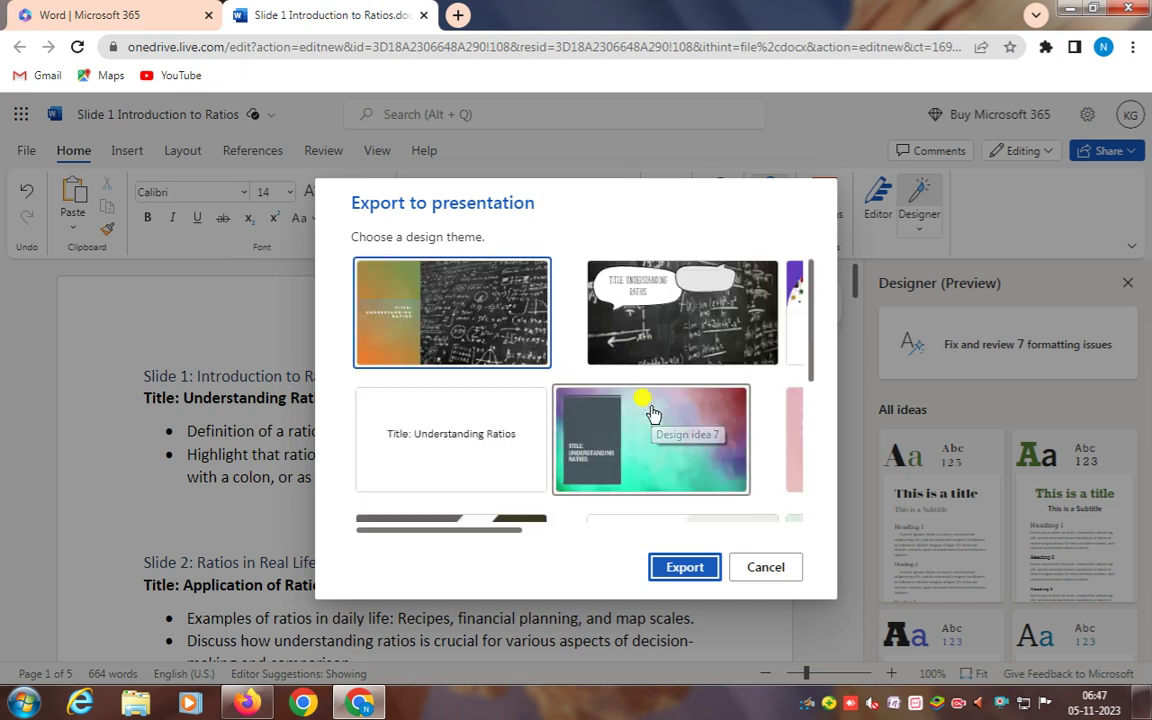
{"action": "scroll", "coordinate": [652, 413], "scroll_direction": "down", "scroll_amount": 3}
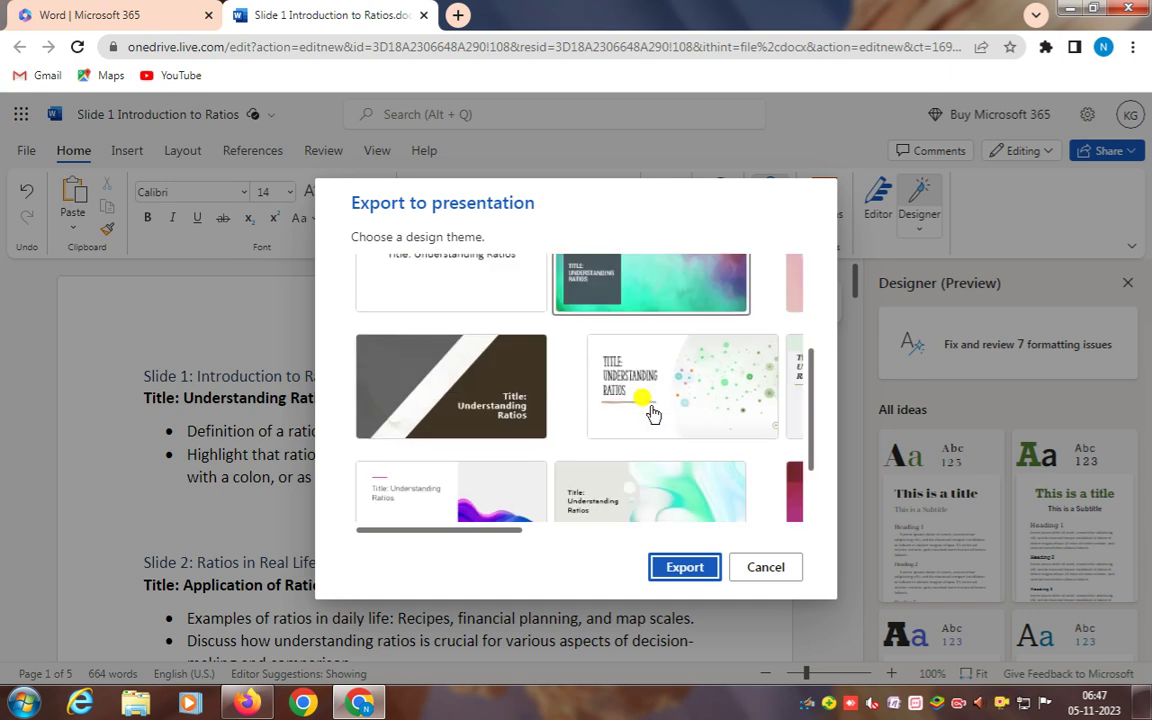
{"action": "scroll", "coordinate": [652, 413], "scroll_direction": "down", "scroll_amount": 2}
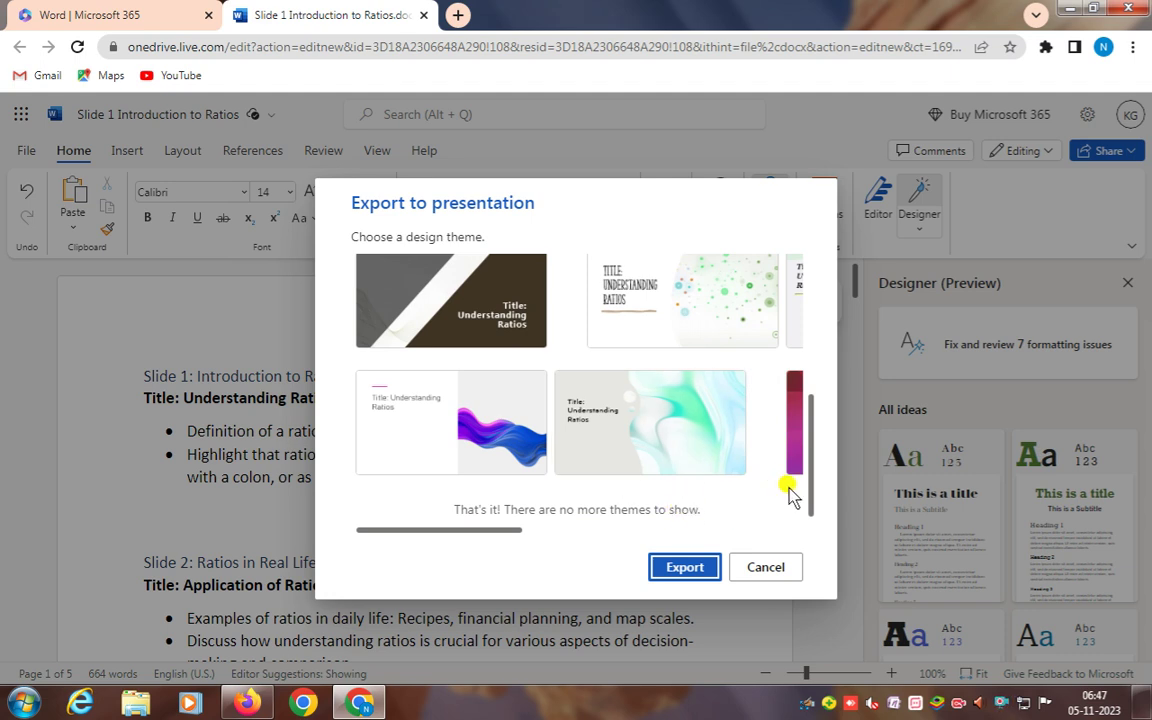
{"action": "left_click", "coordinate": [589, 530]}
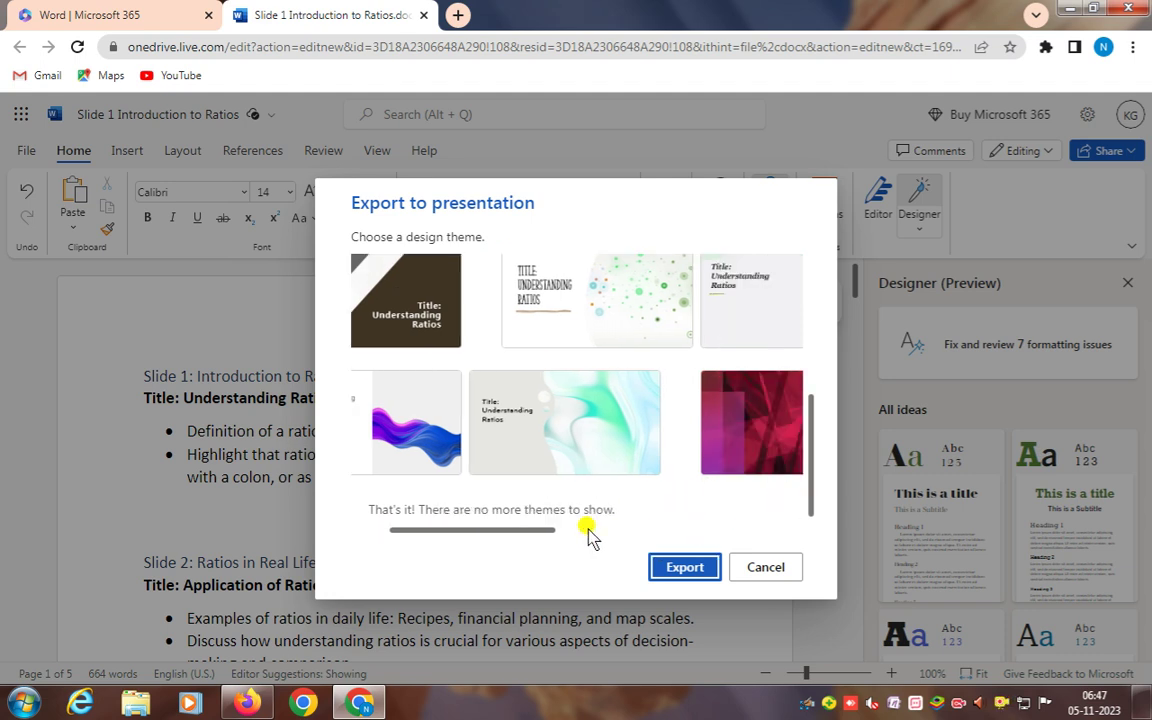
{"action": "left_click", "coordinate": [727, 529]}
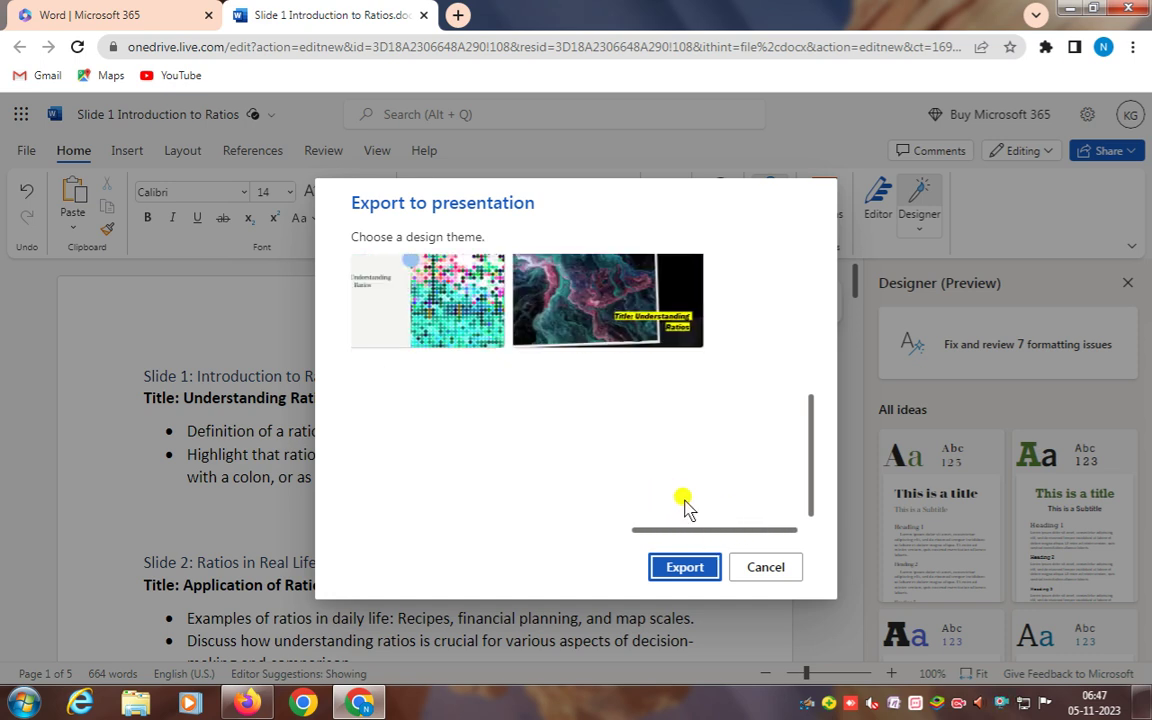
{"action": "left_click", "coordinate": [587, 530]}
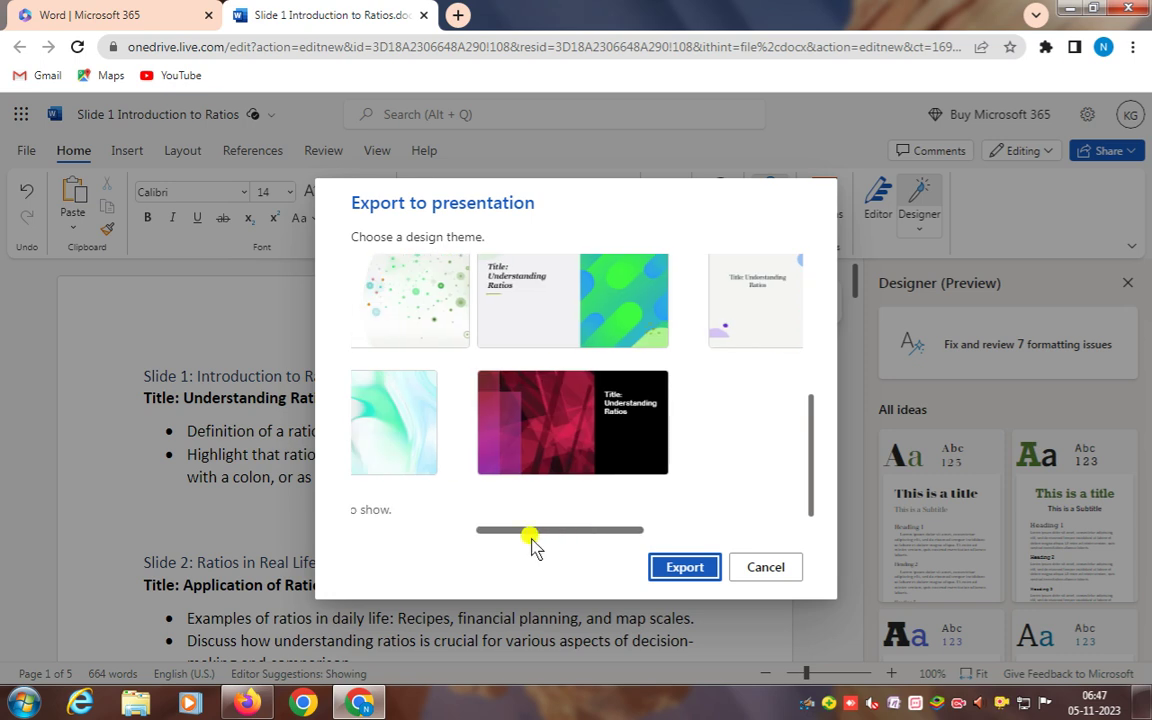
{"action": "left_click", "coordinate": [442, 530]}
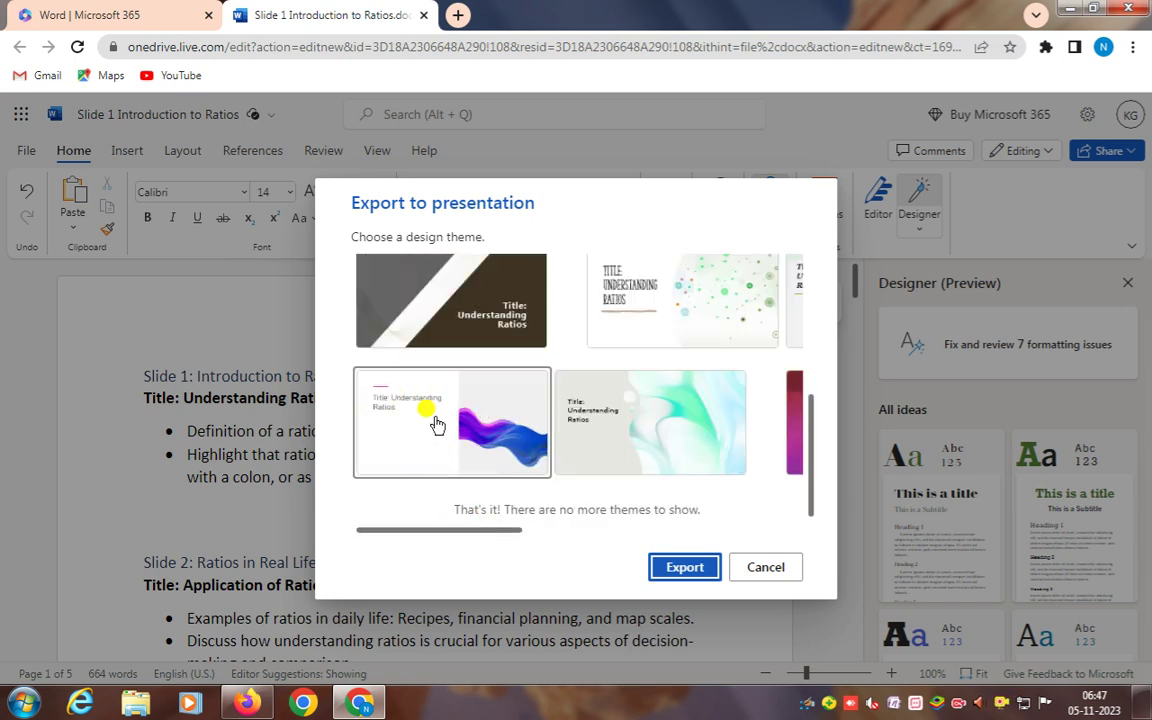
- Export the presentation with the white design theme decorated with green connected dots, and open the finished presentation
{"action": "left_click", "coordinate": [679, 298]}
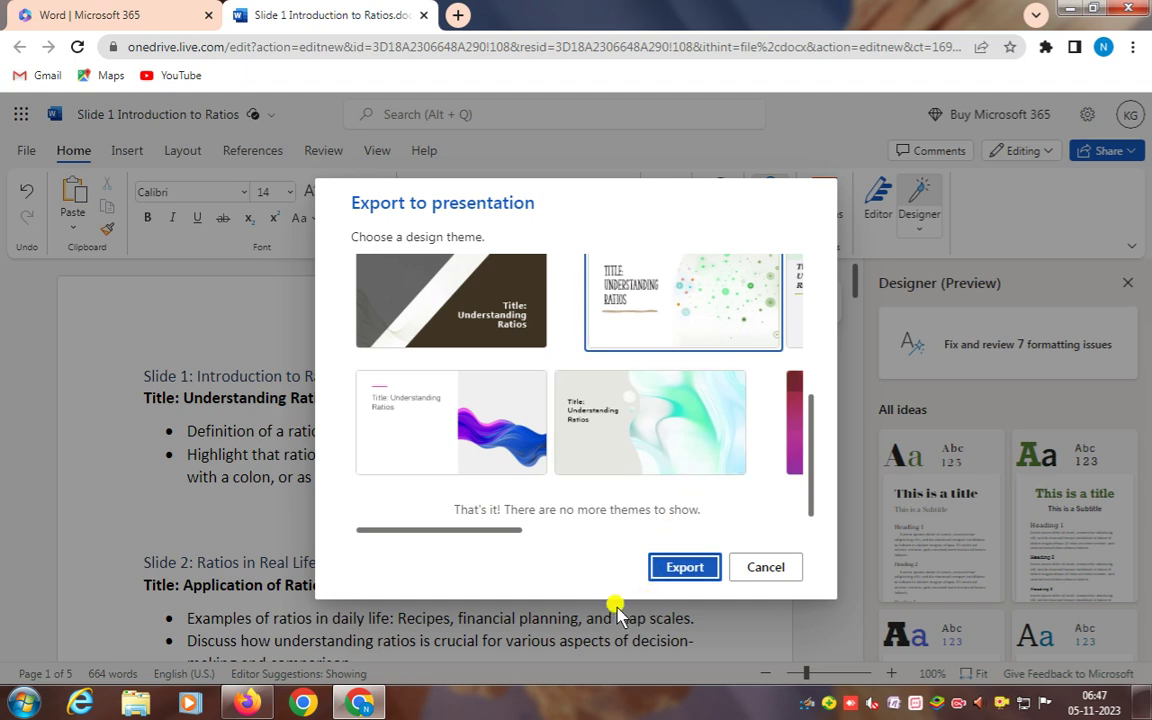
{"action": "left_click", "coordinate": [685, 567]}
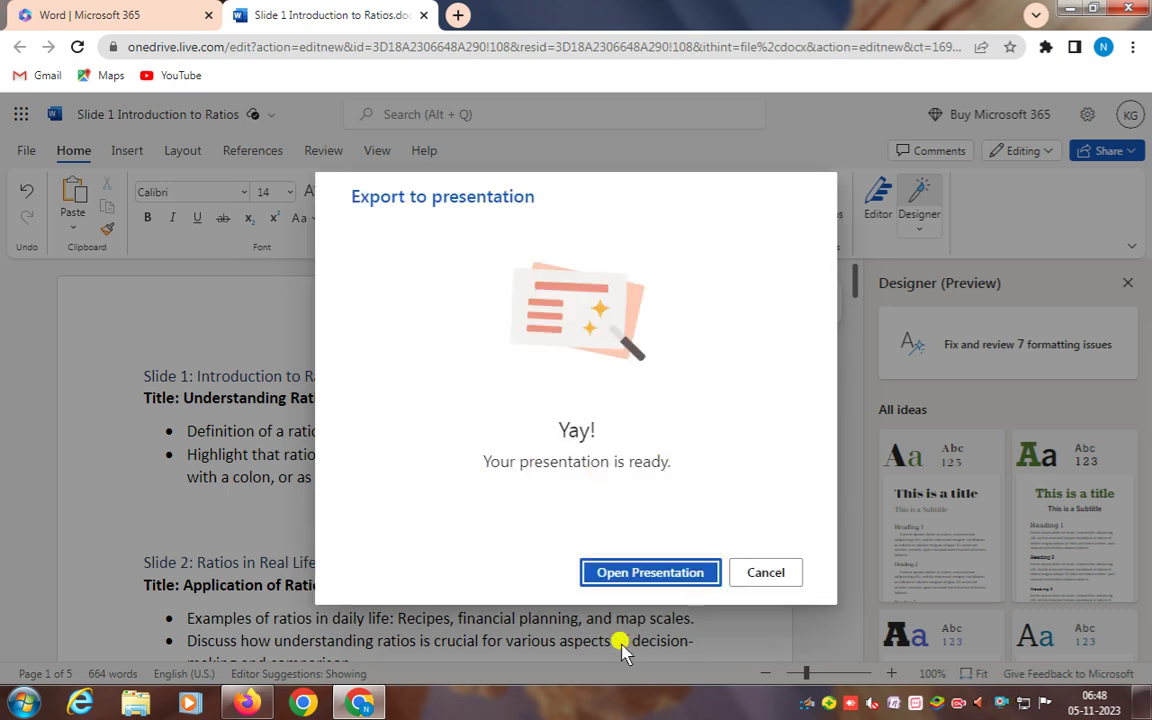
{"action": "left_click", "coordinate": [650, 572]}
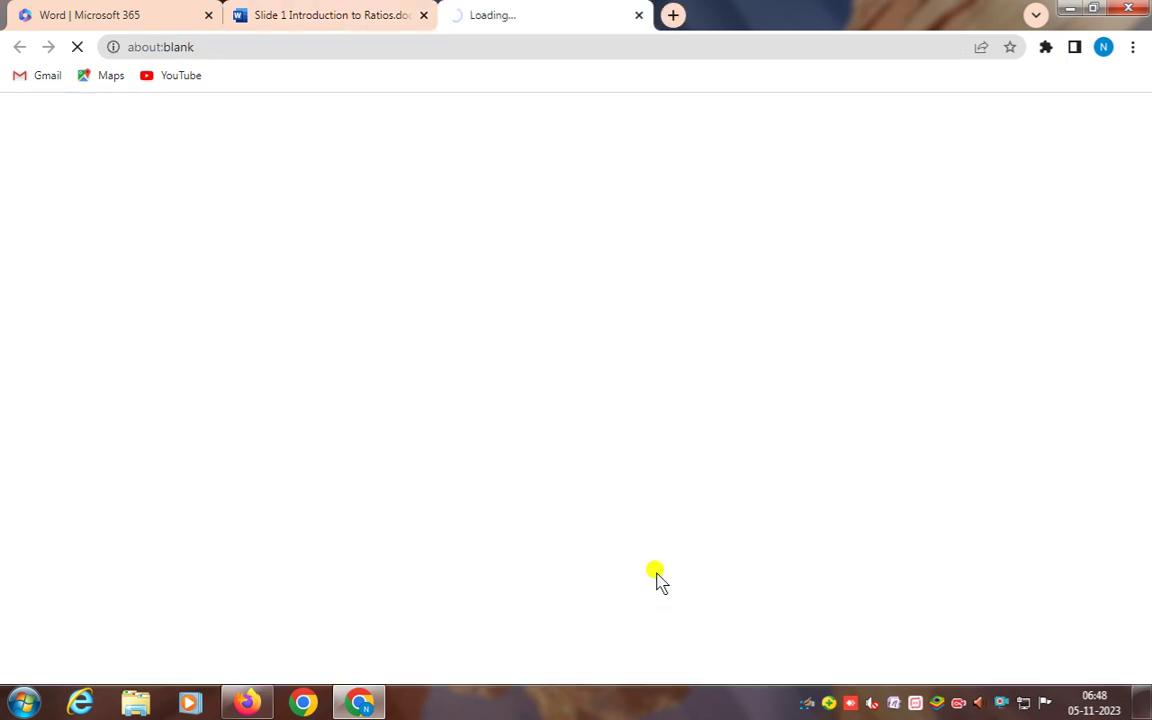